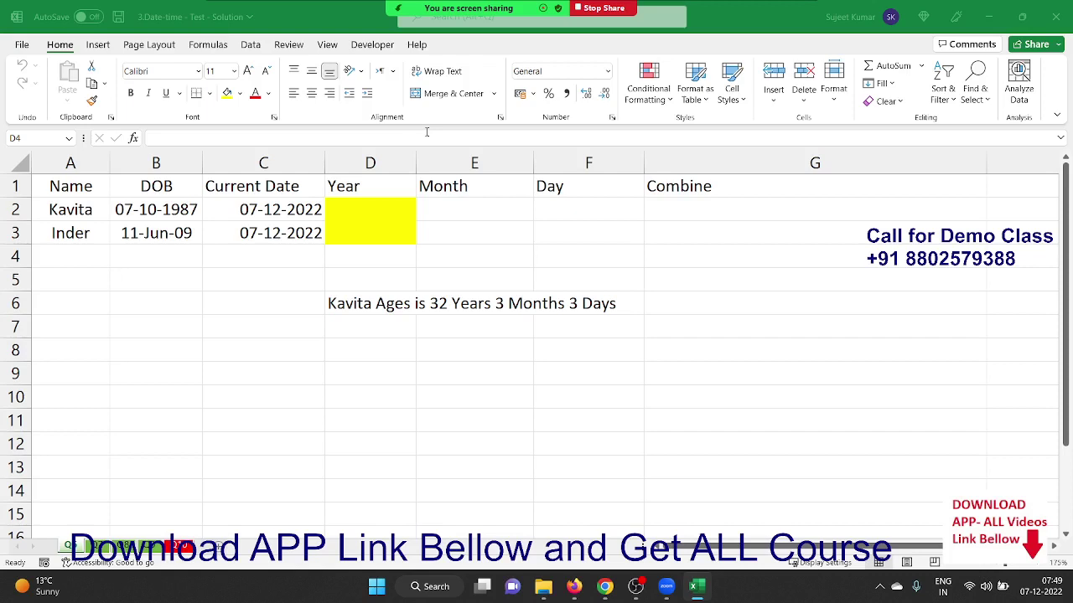
- Enter =DATEDIF(B2,C2,"y") in D2 so the age shows 35 whole years
click(152, 212)
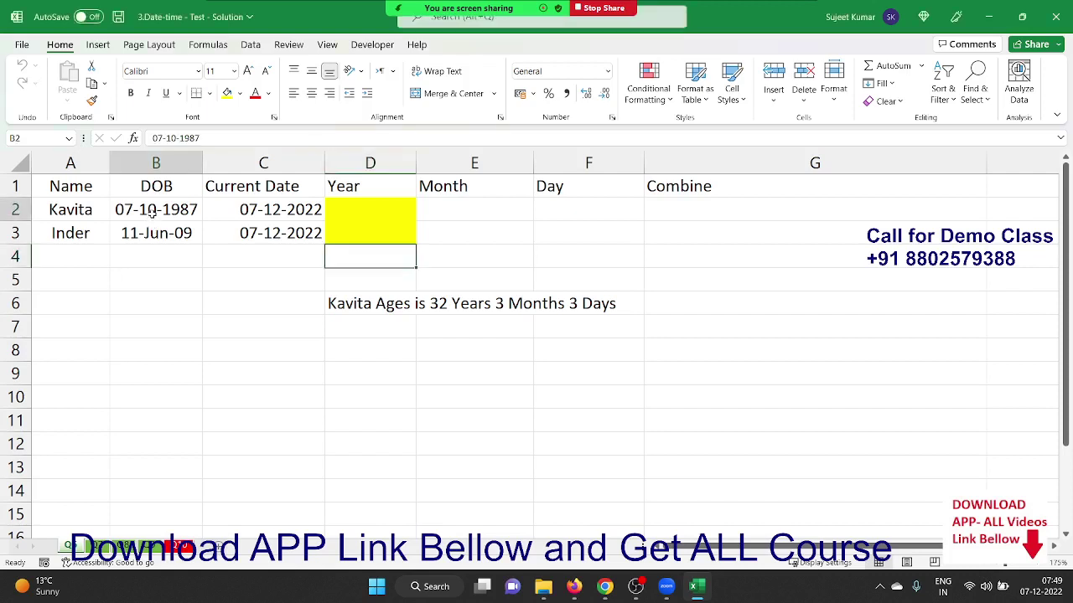
drag(153, 211, 249, 216)
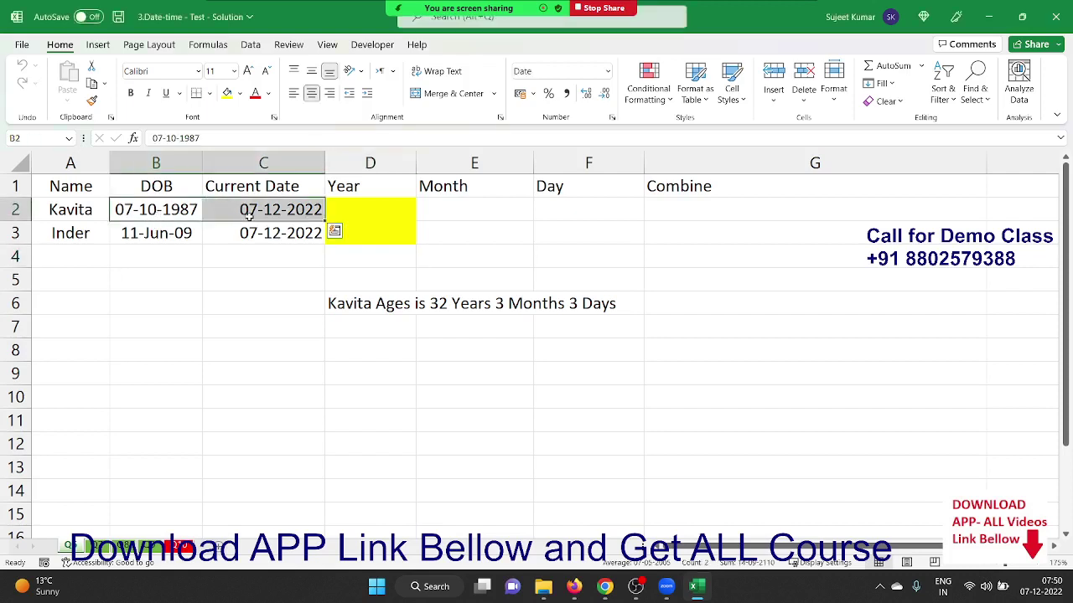
click(364, 215)
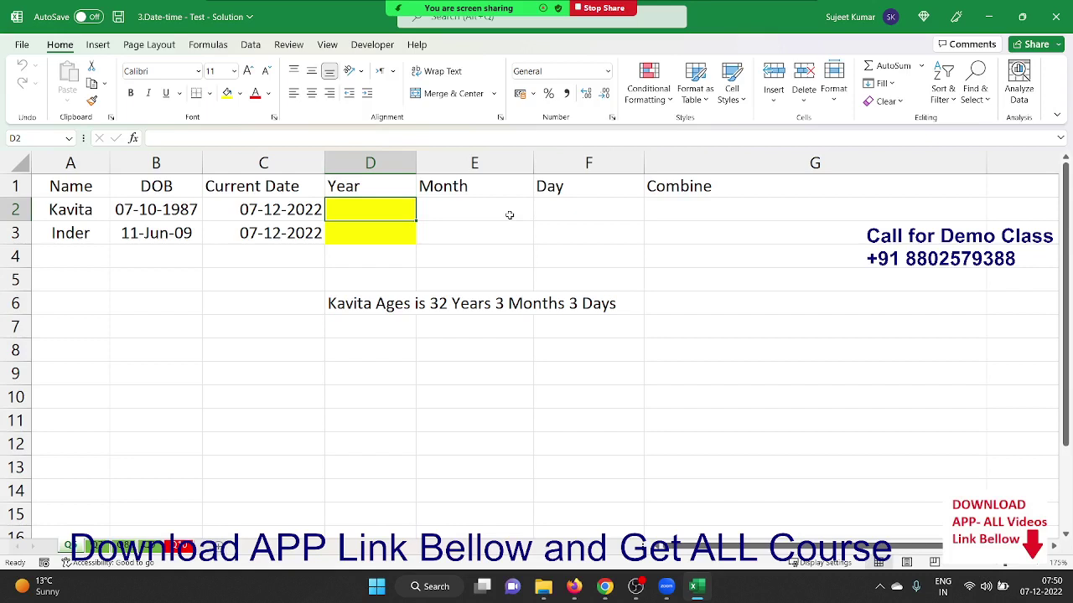
text(=d)
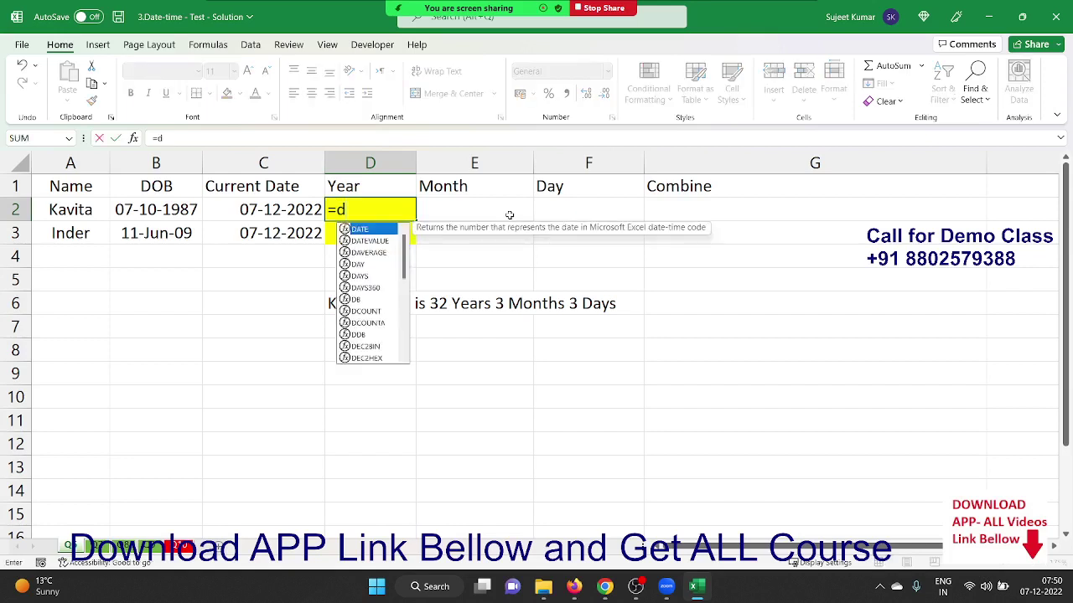
text(atedi)
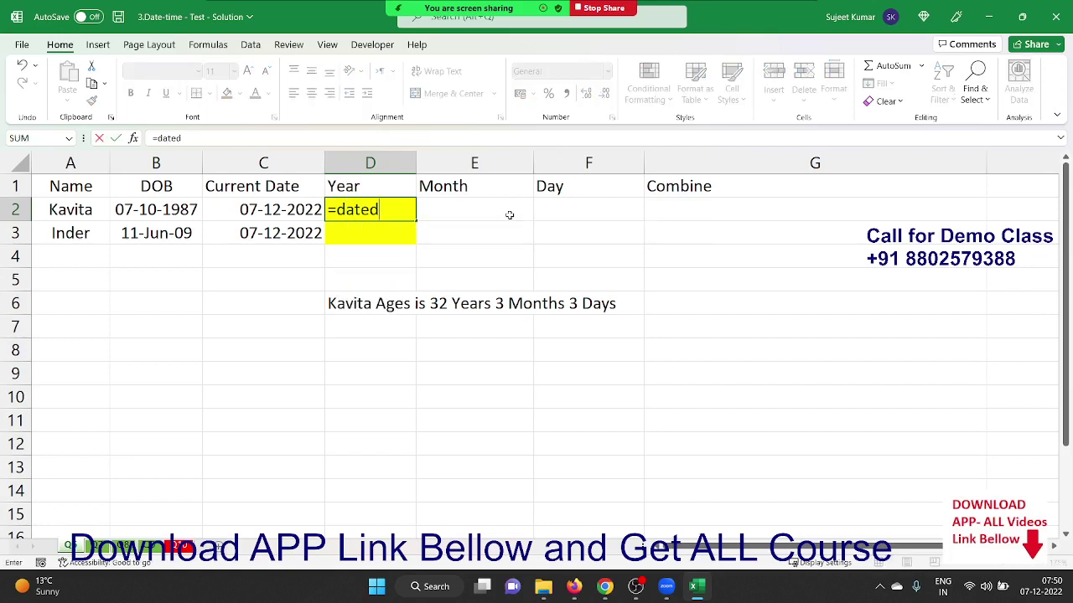
text(f)
text(()
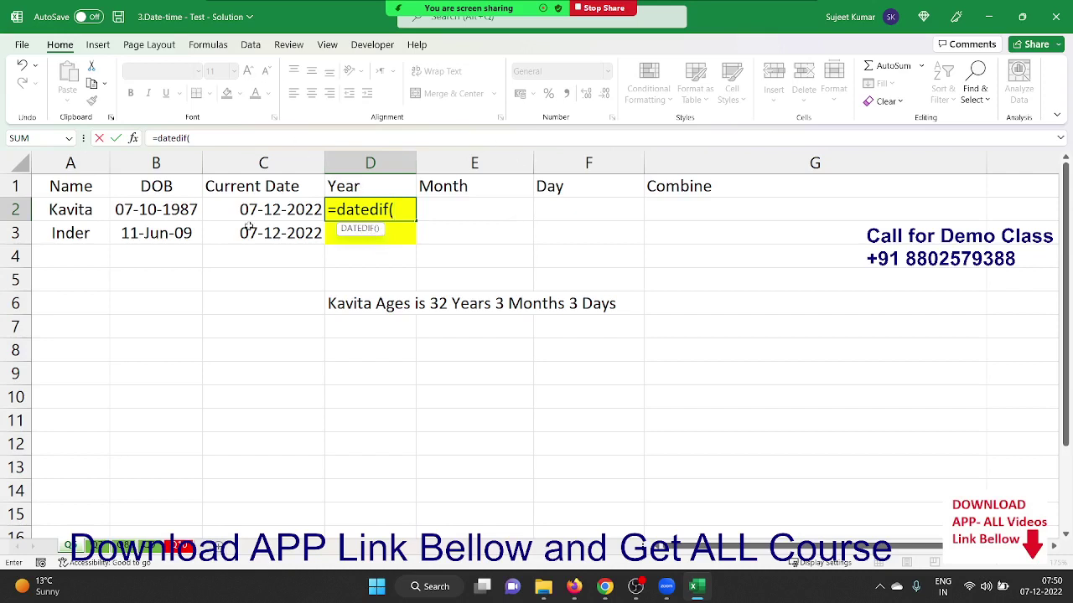
click(166, 210)
text(,)
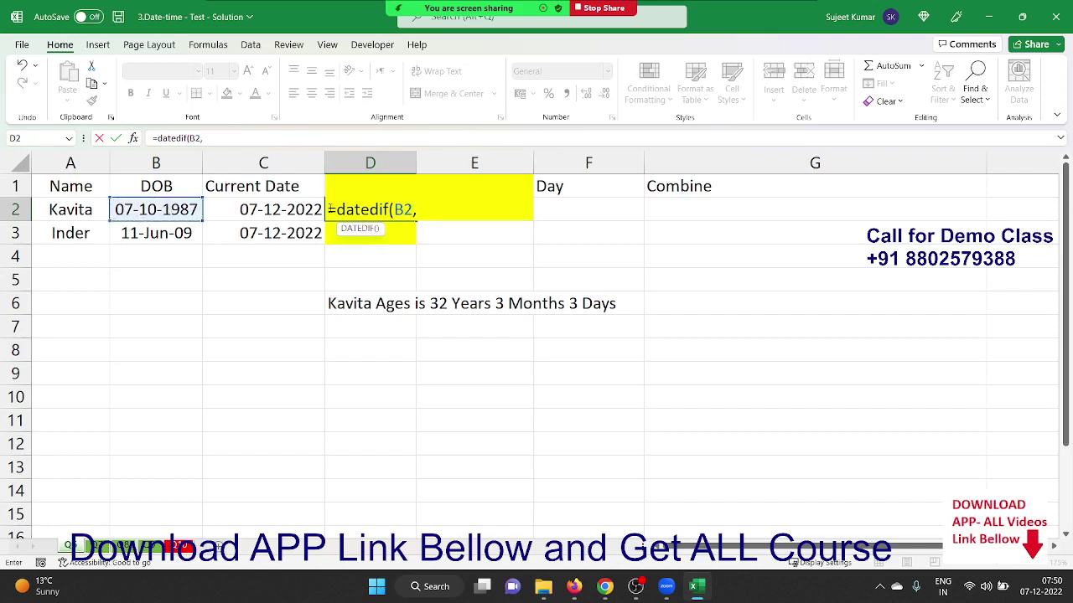
click(285, 210)
text(,")
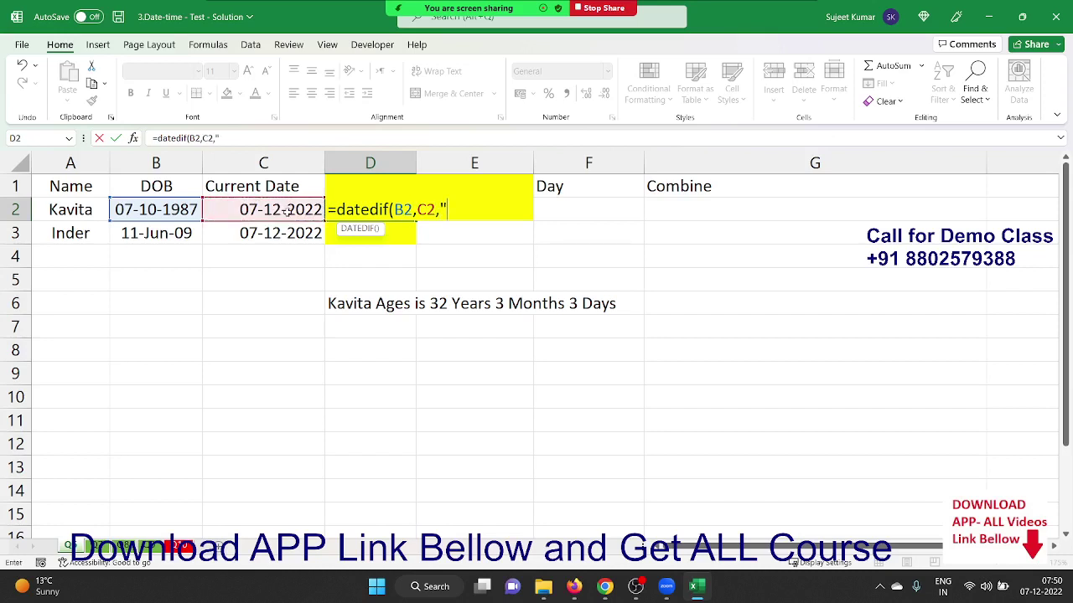
text(y")
key(Return)
key(Up)
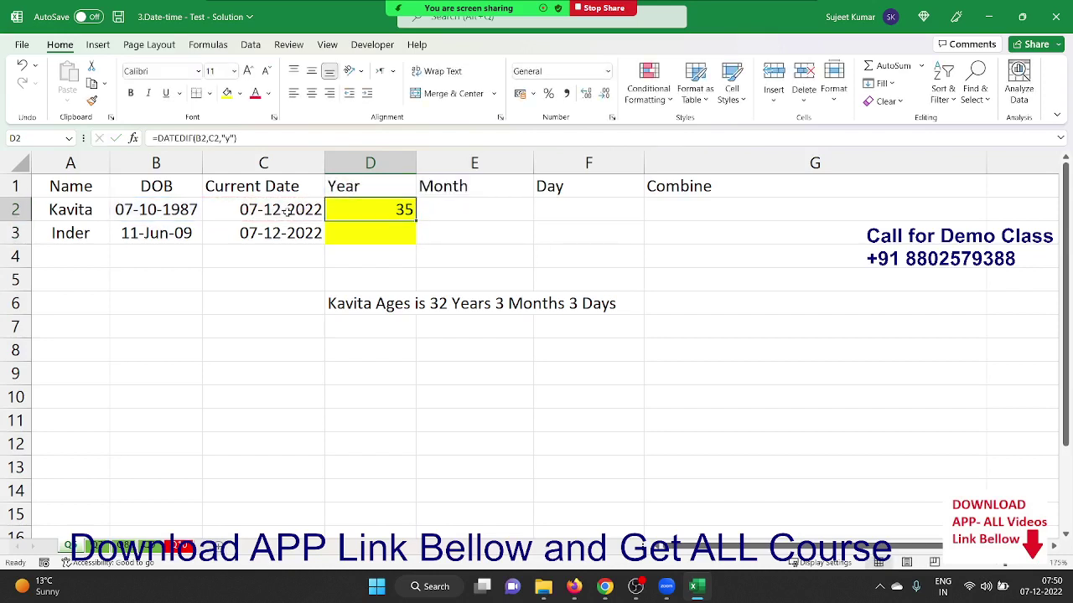
key(Right)
- Enter =DATEDIF(B2,C2,"m") in E2, which gives 422 total months
text(=)
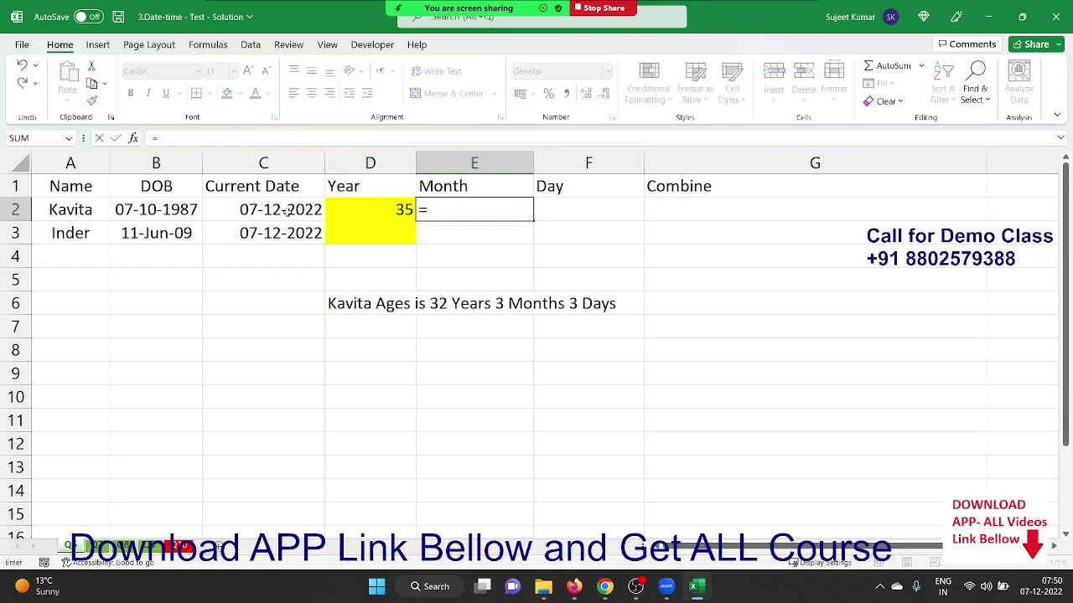
text(datedif)
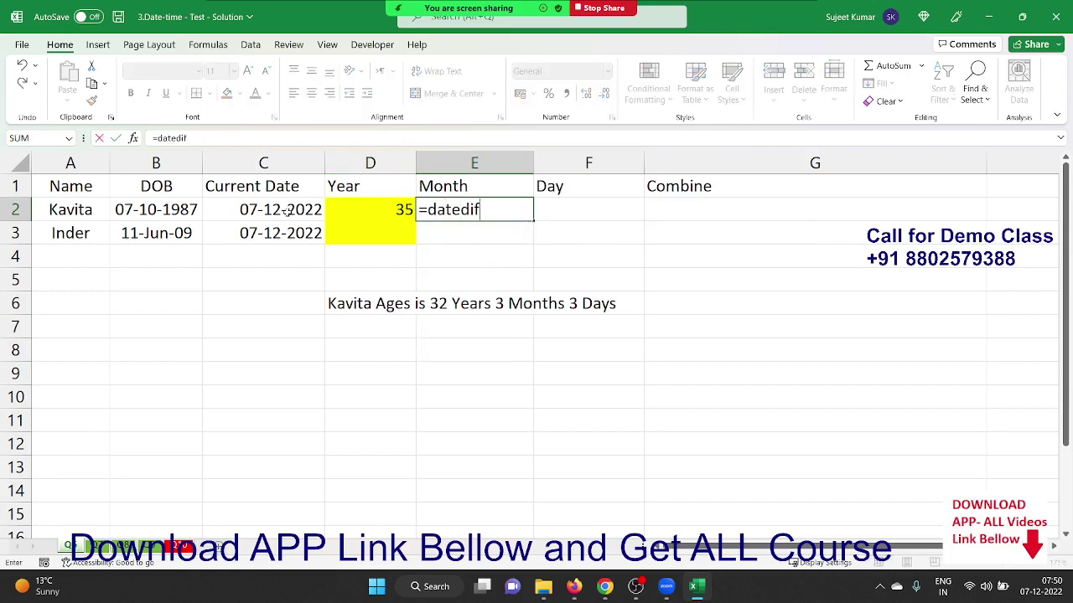
text(()
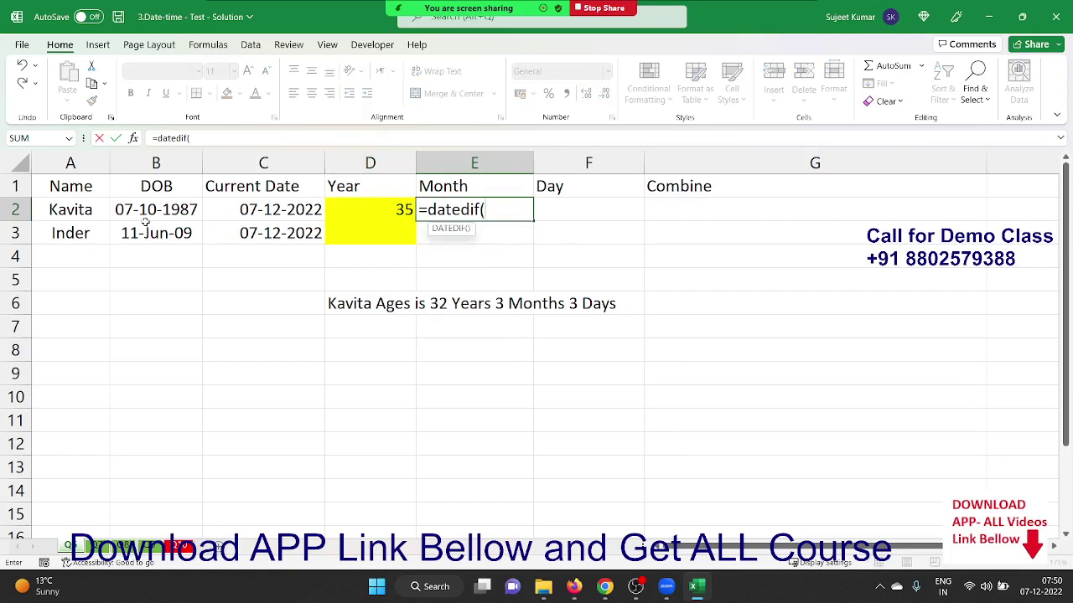
click(147, 216)
text(,)
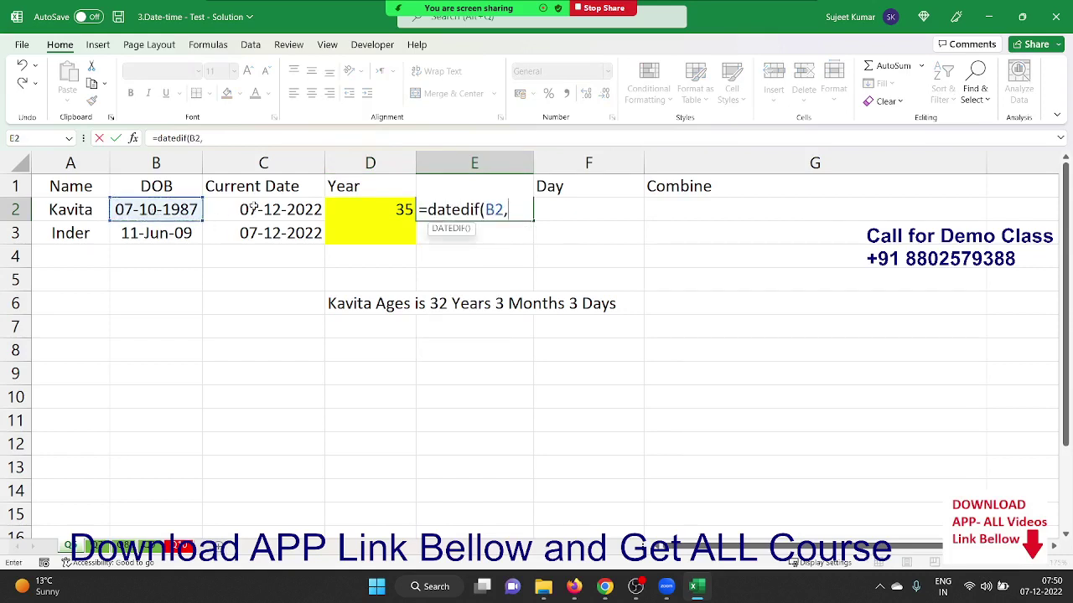
click(254, 209)
text(,")
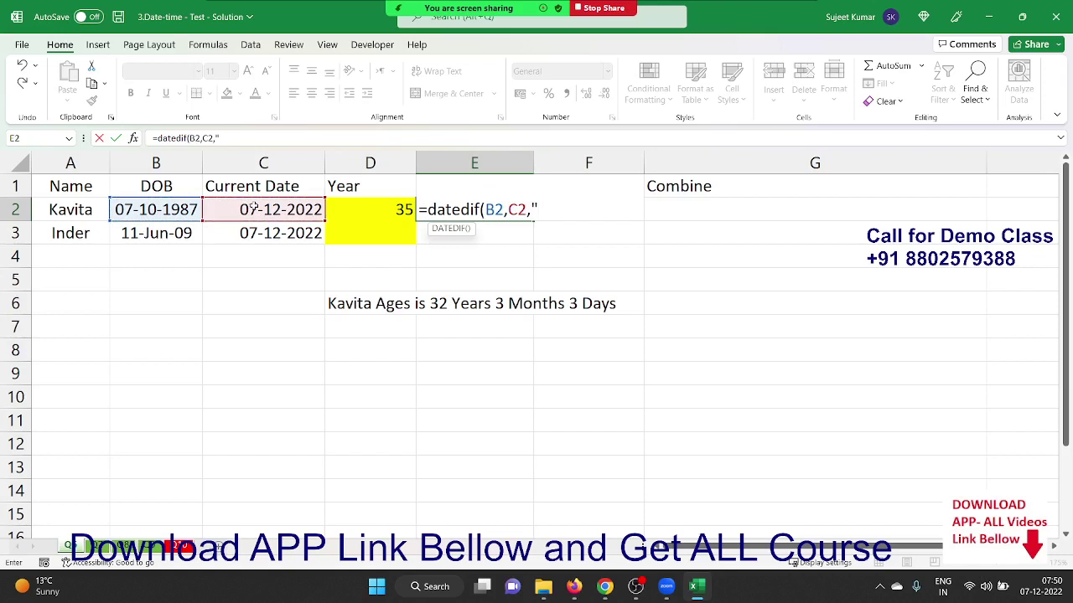
text(ym)
key(BackSpace)
key(BackSpace)
text(m")
key(Return)
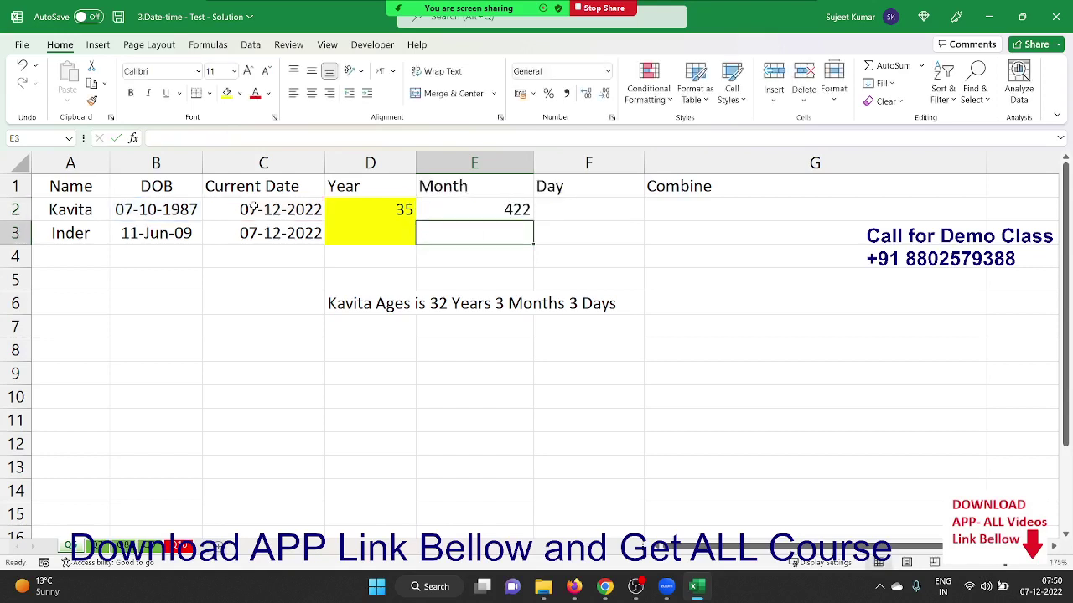
key(Up)
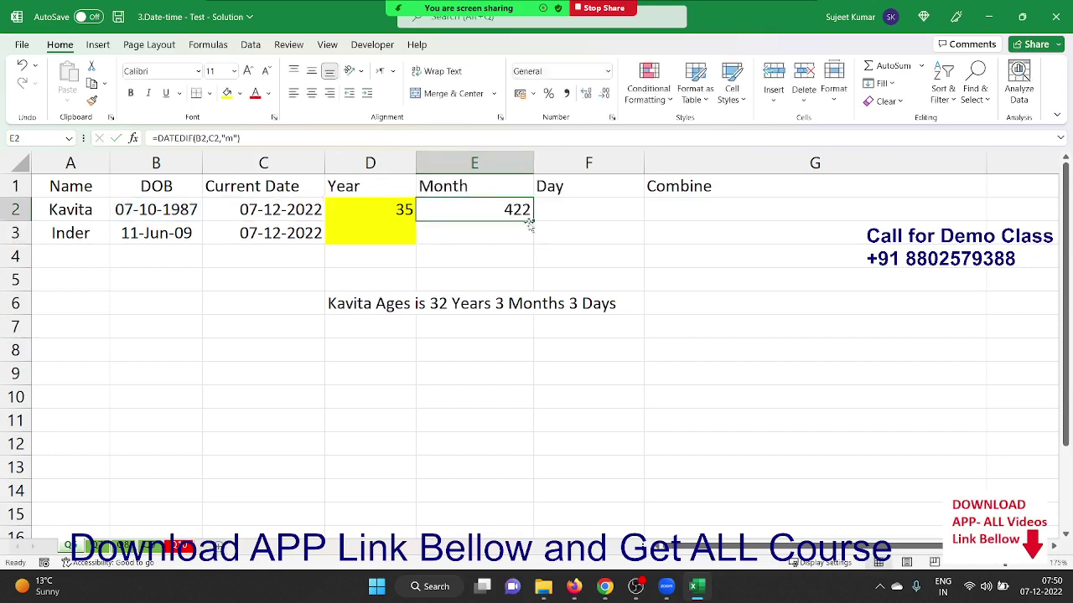
- Change E2's unit from "m" to "ym" so it shows 2 leftover months
double_click(521, 216)
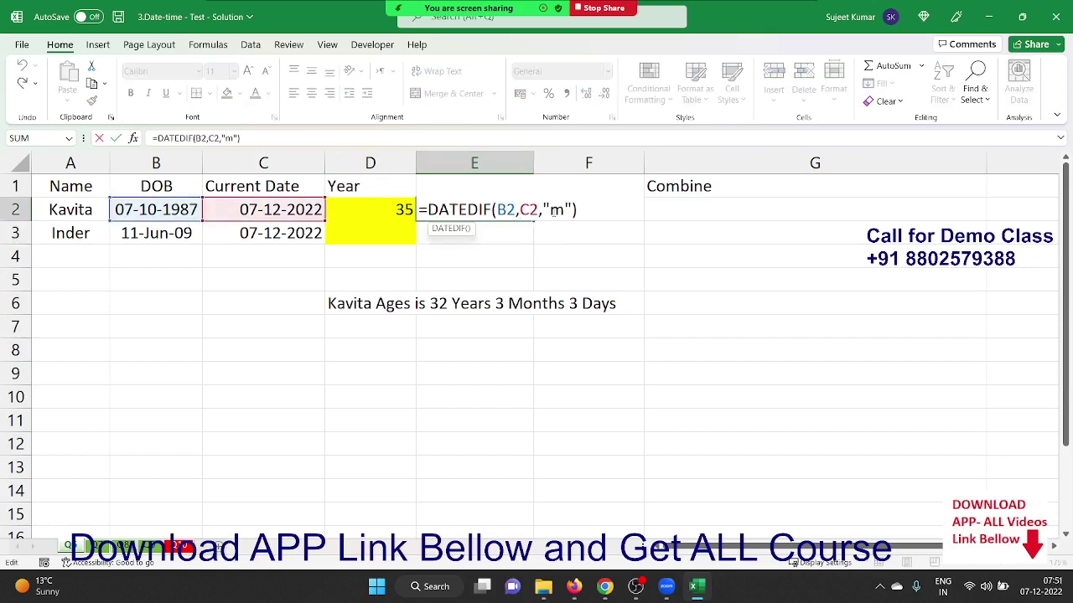
click(551, 211)
text(y)
key(Return)
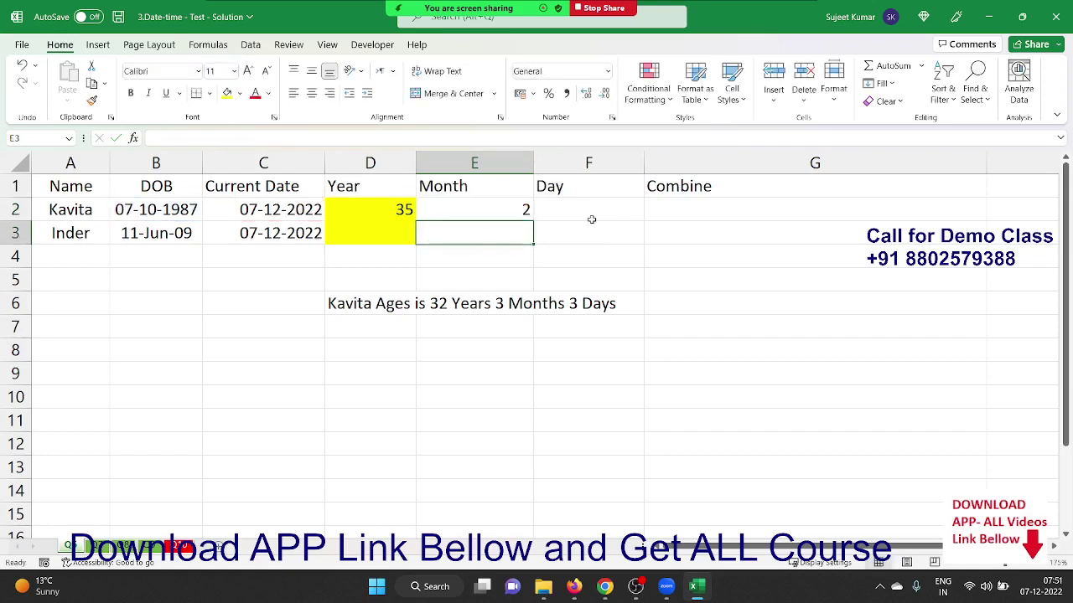
key(Up)
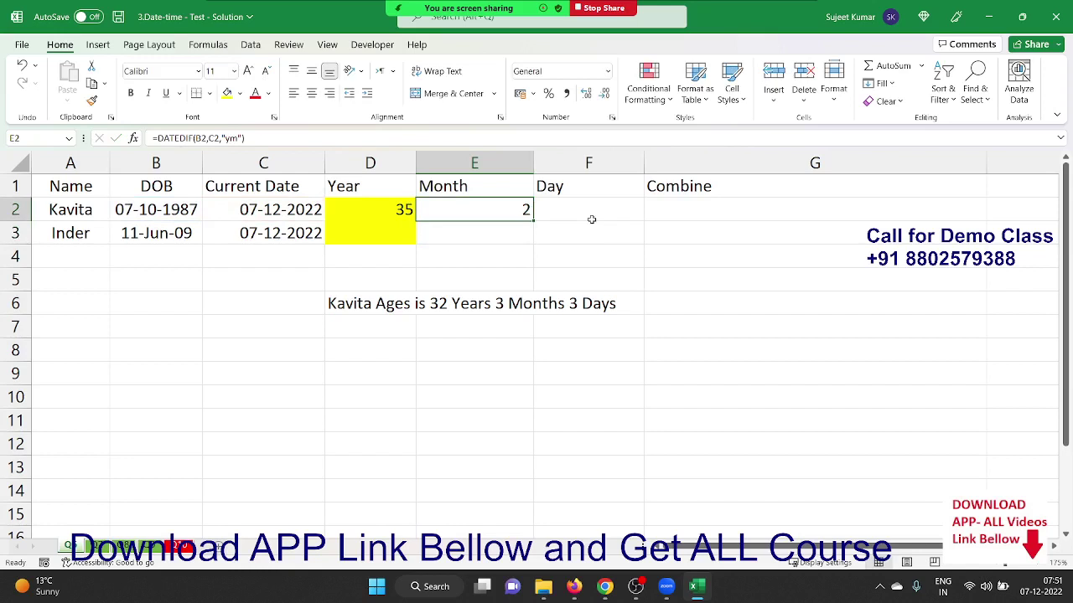
- Enter =DATEDIF(B2,C2,"md") in F2 for 0 leftover days, then begin a formula in G2
click(592, 220)
text(=dat)
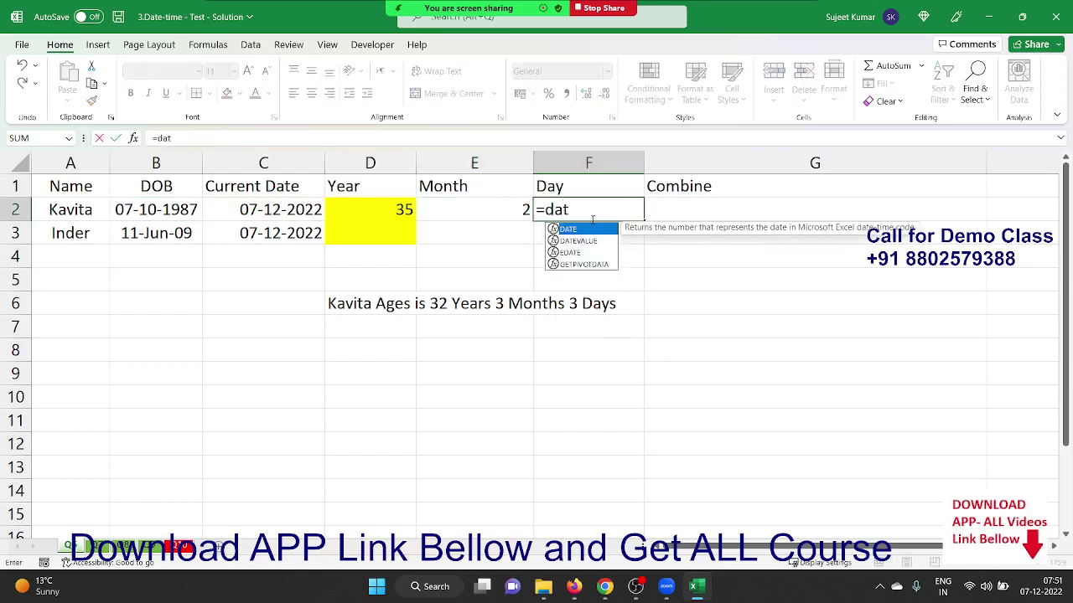
text(edif()
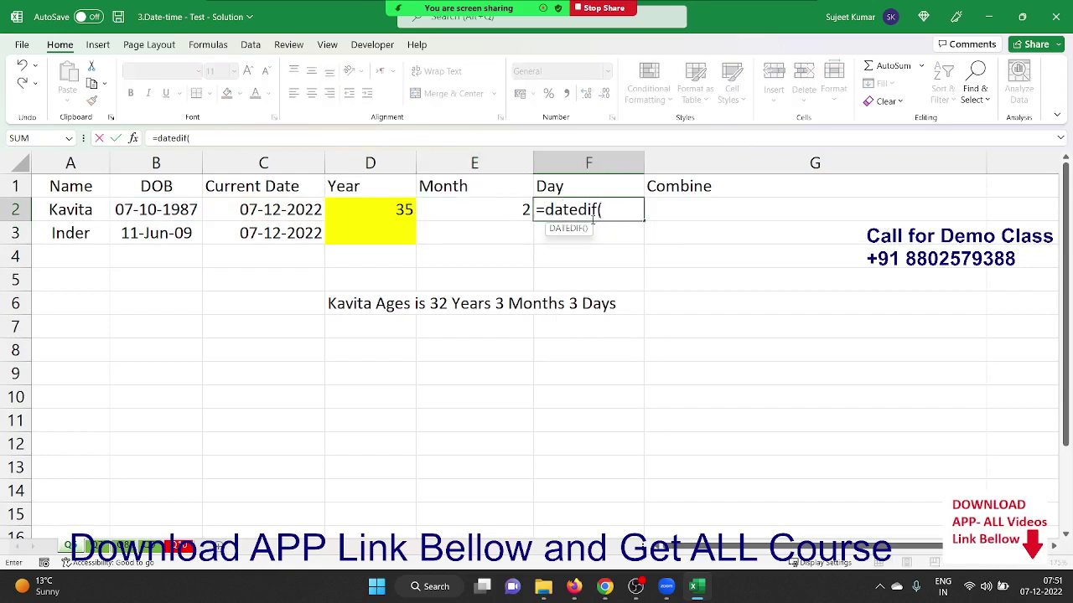
click(174, 212)
text(,)
click(247, 215)
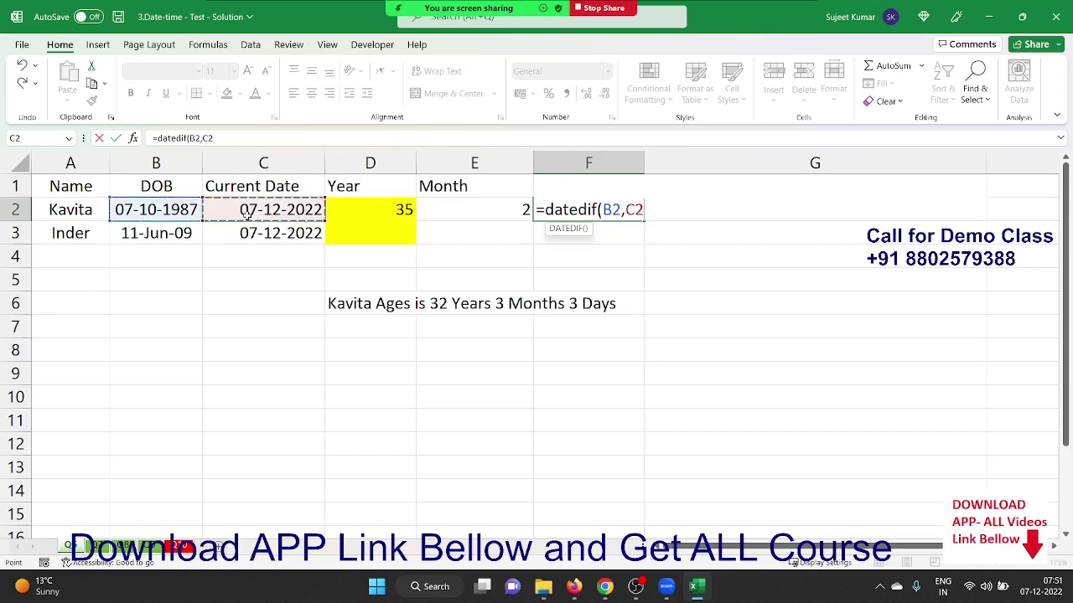
text(,")
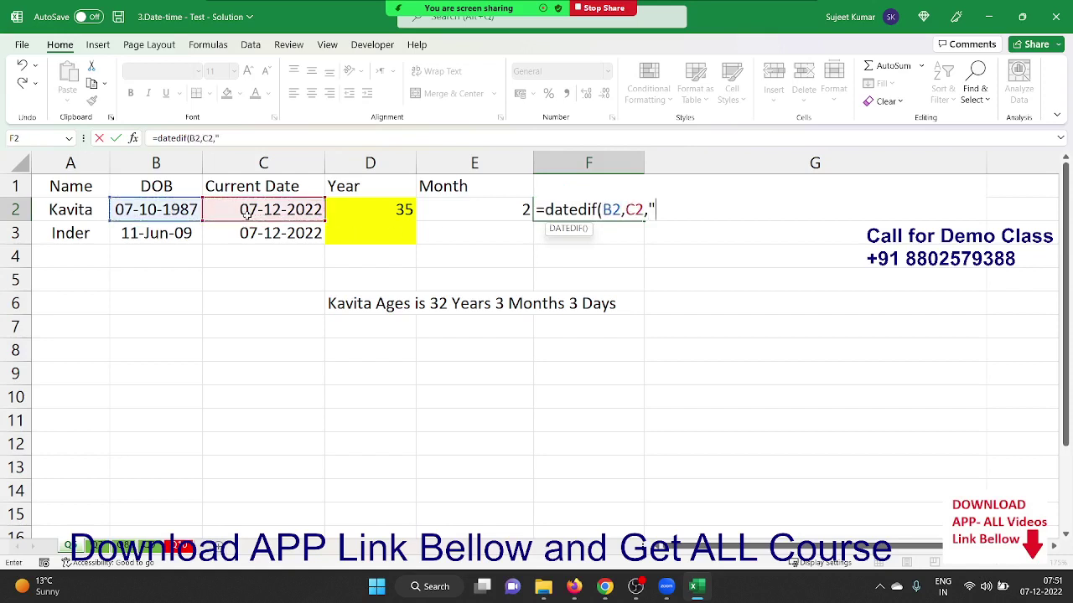
text(md)
text(")
text())
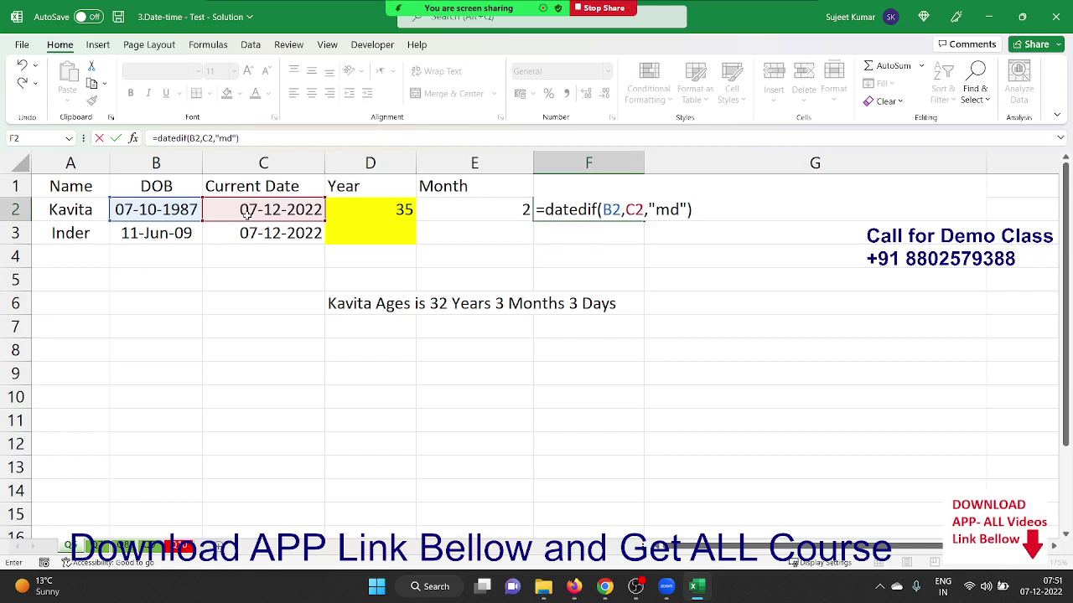
key(Return)
key(Up)
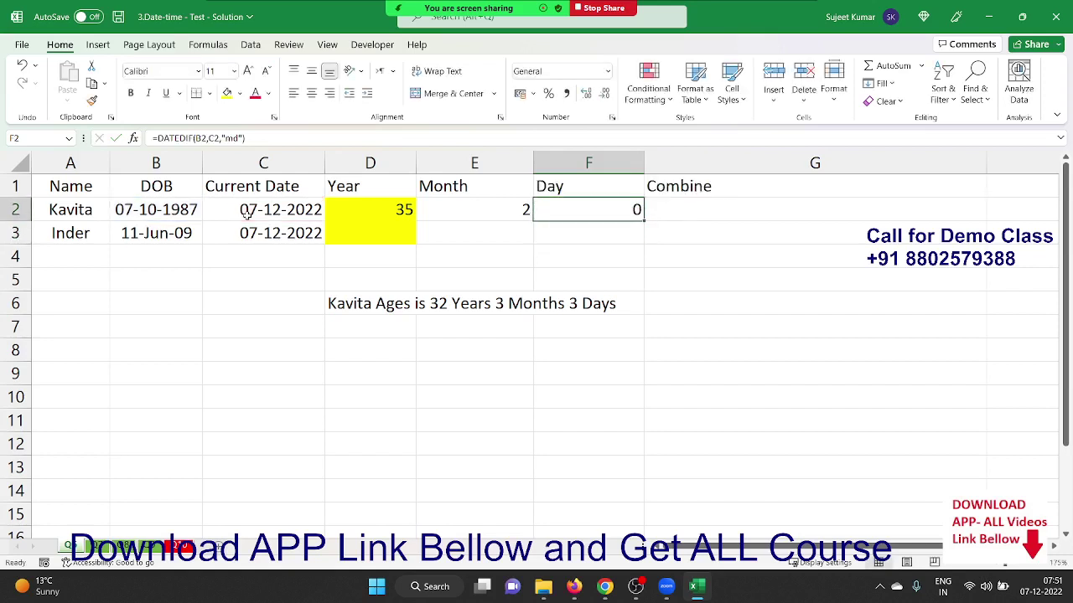
key(Right)
text(=)
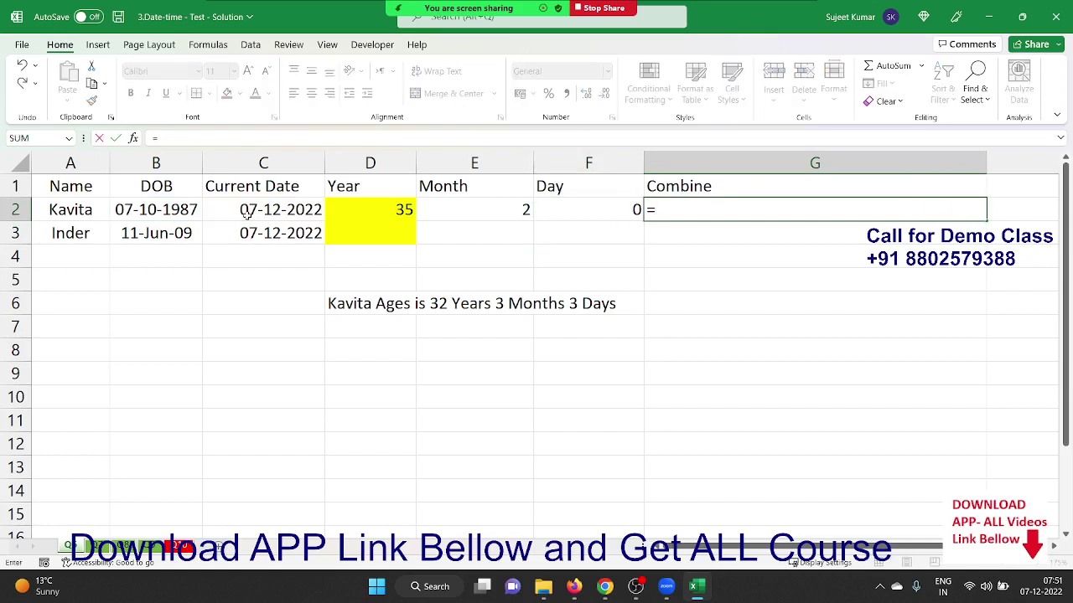
- Start G2's sentence formula with the name from A2, " Age is ", and D2's years
click(57, 206)
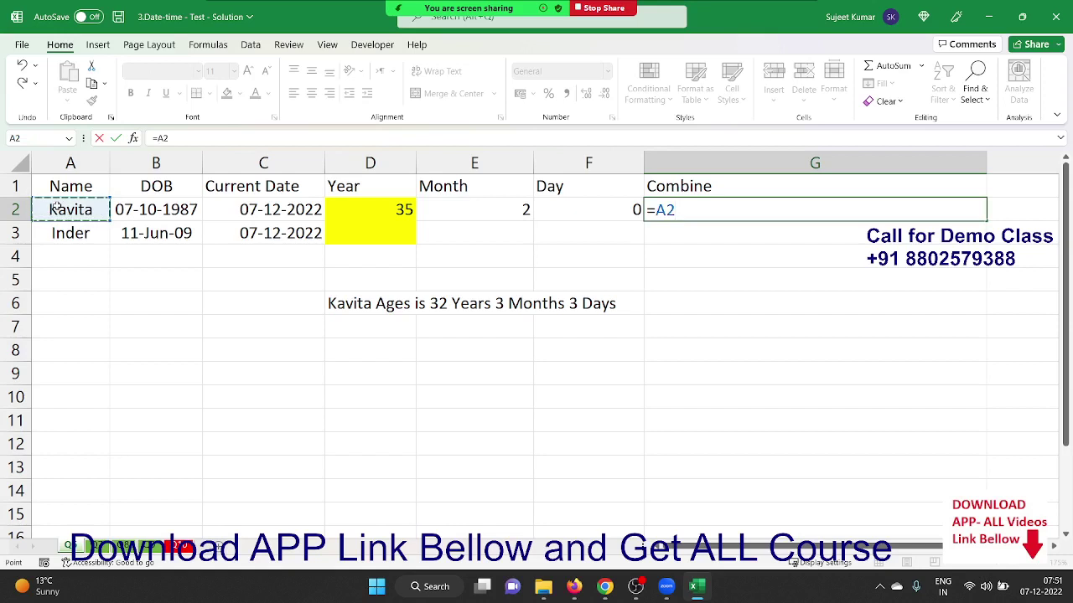
text(&")
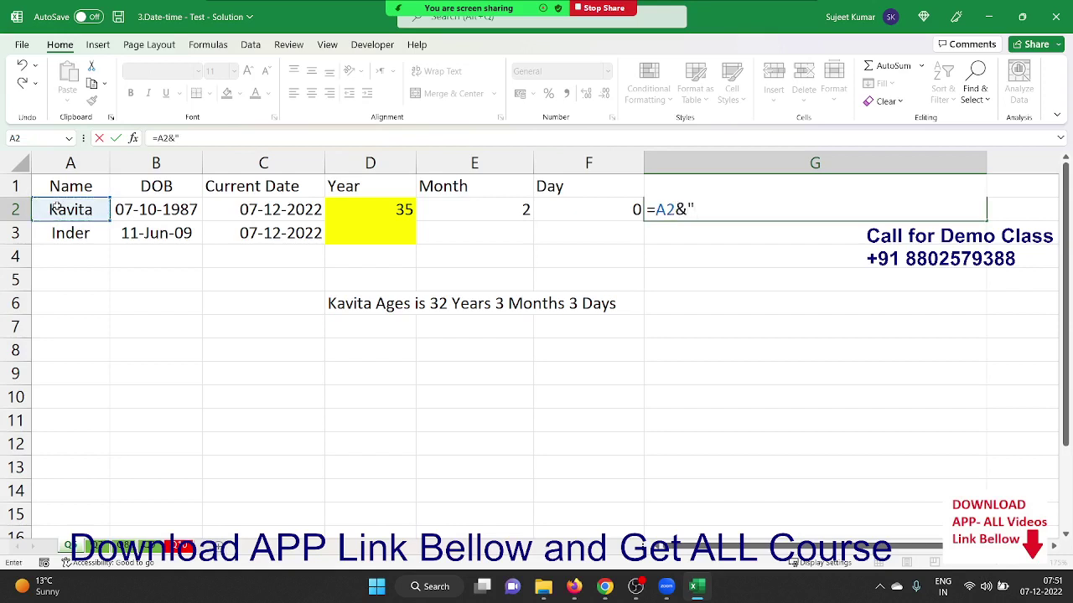
text( Ages)
key(BackSpace)
key(BackSpace)
text(is )
text(&)
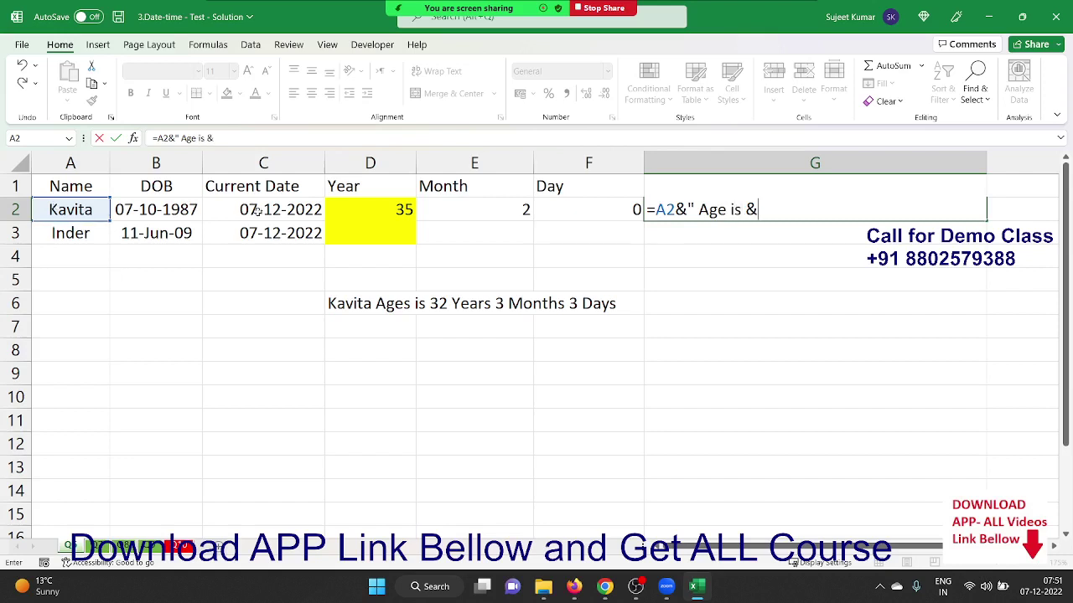
click(374, 208)
text(&)
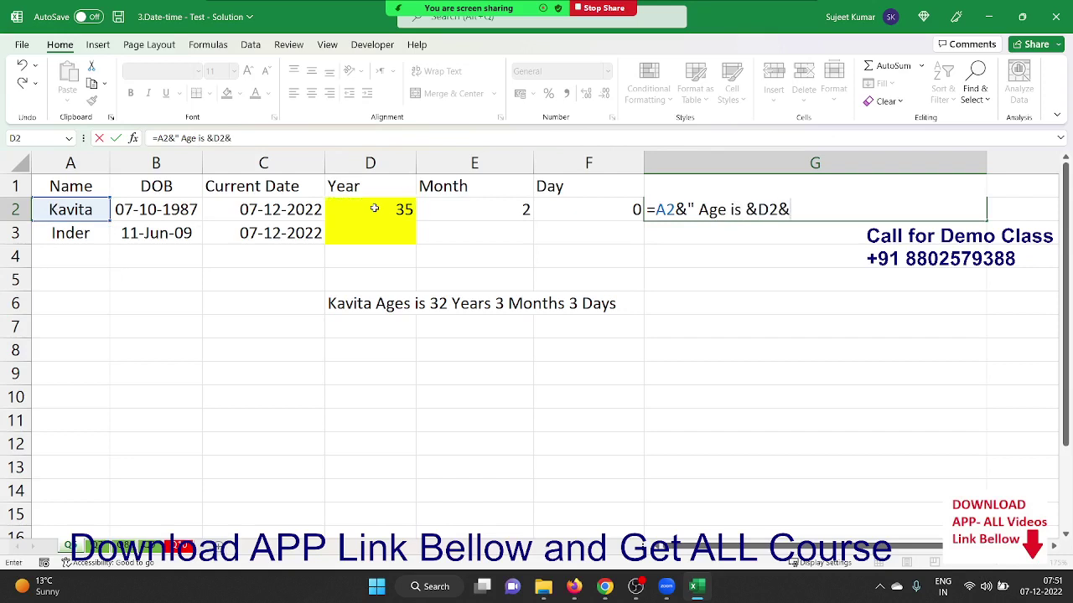
text(")
click(746, 210)
text(")
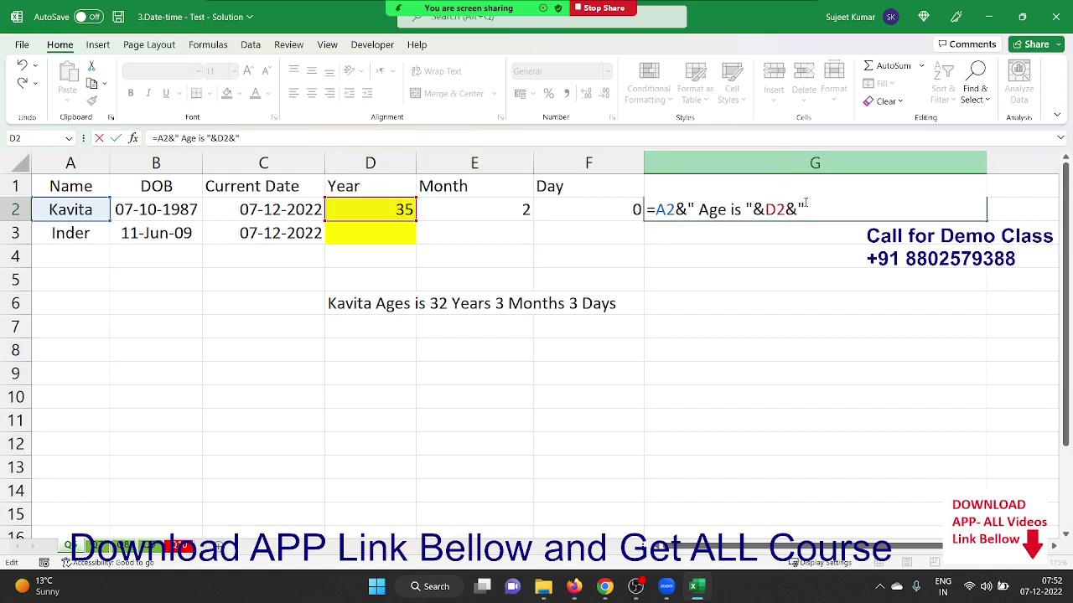
text( Years")
key(BackSpace)
text("&)
- Append E2 " Months " and F2 " Days", so G2 reads "Age is 35 Years 2 Months 0 Days"
click(491, 209)
text(&)
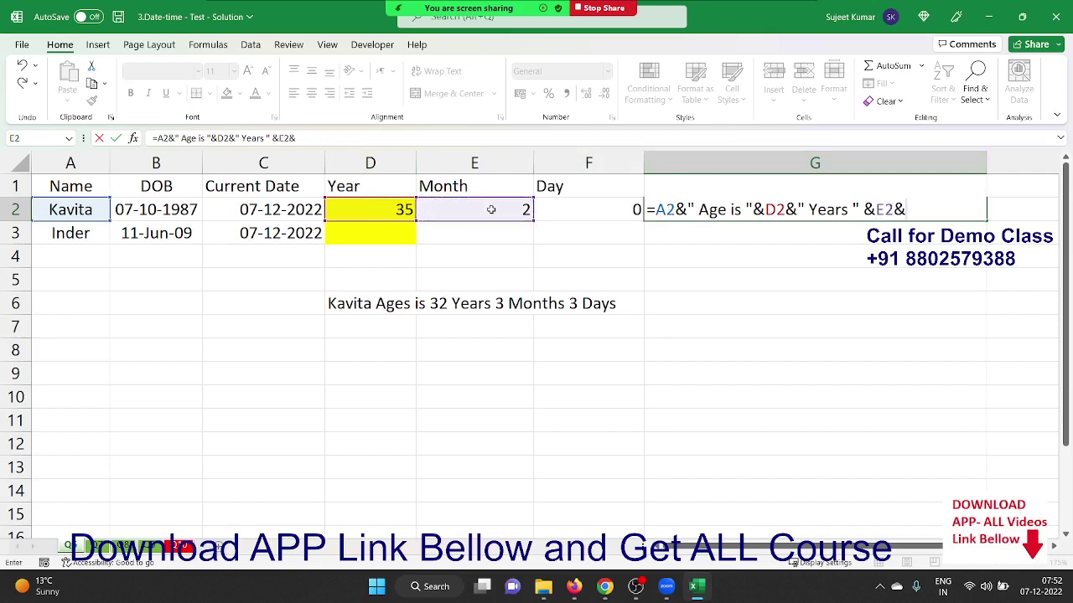
text( M)
text(onthd)
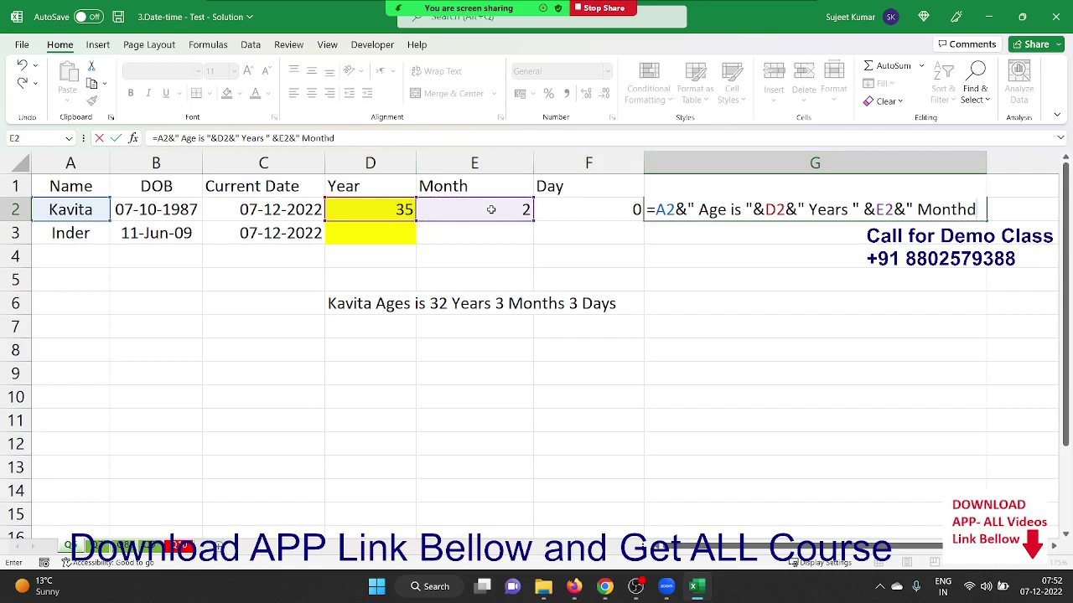
key(BackSpace)
text(s")
key(BackSpace)
text("&)
click(610, 219)
text("&F2)
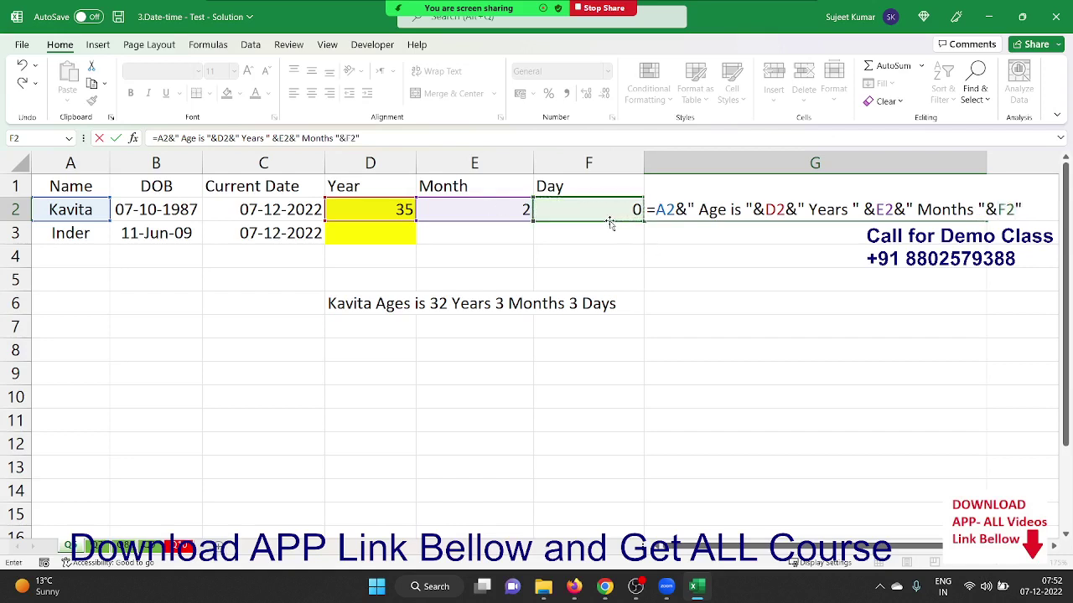
text( Days)
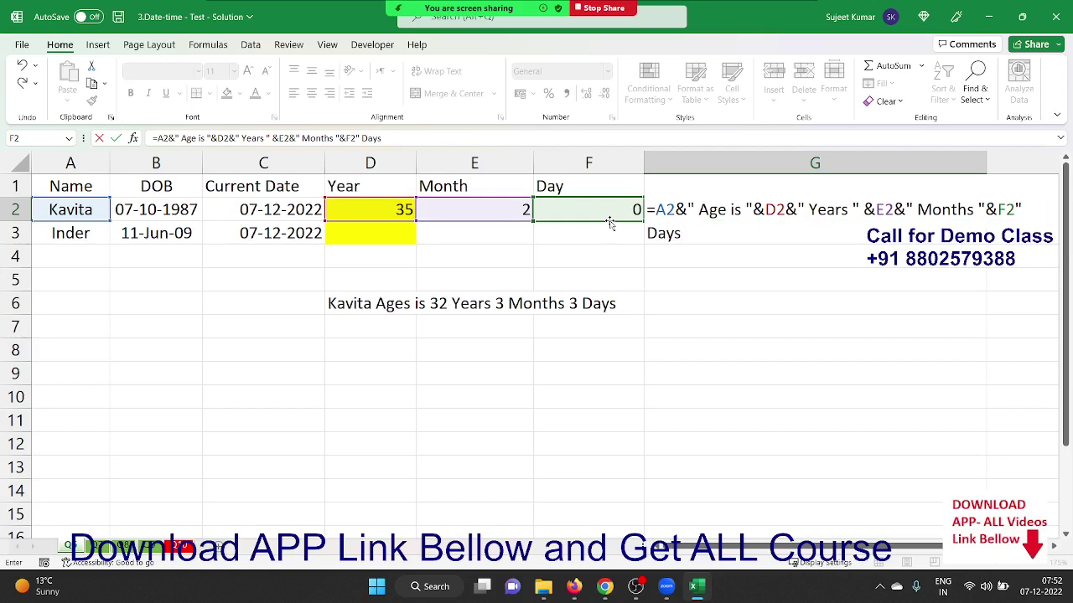
text(")
key(Return)
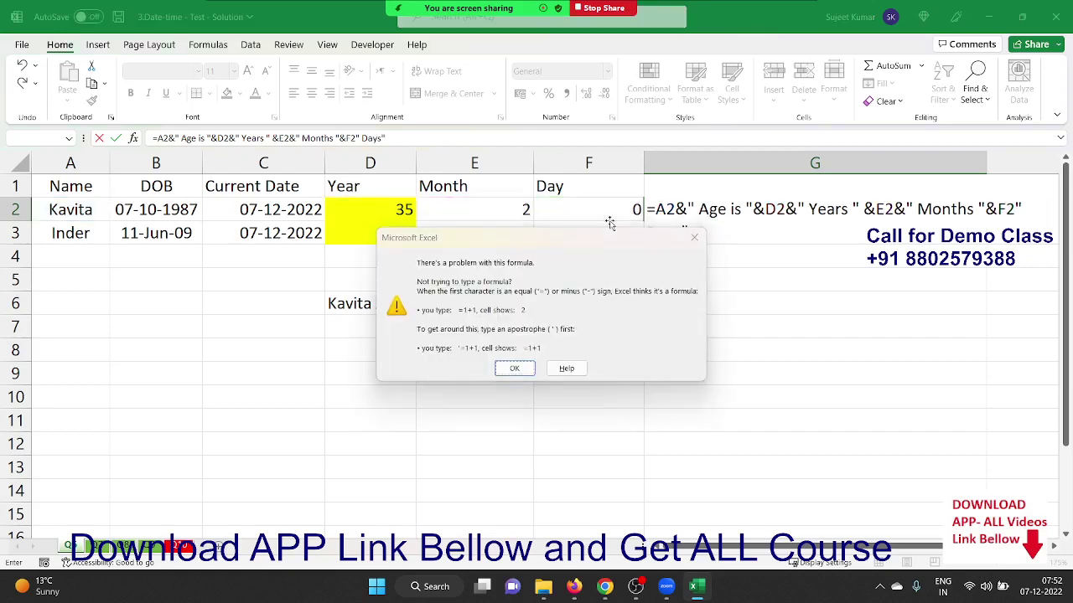
key(Return)
key(Left)
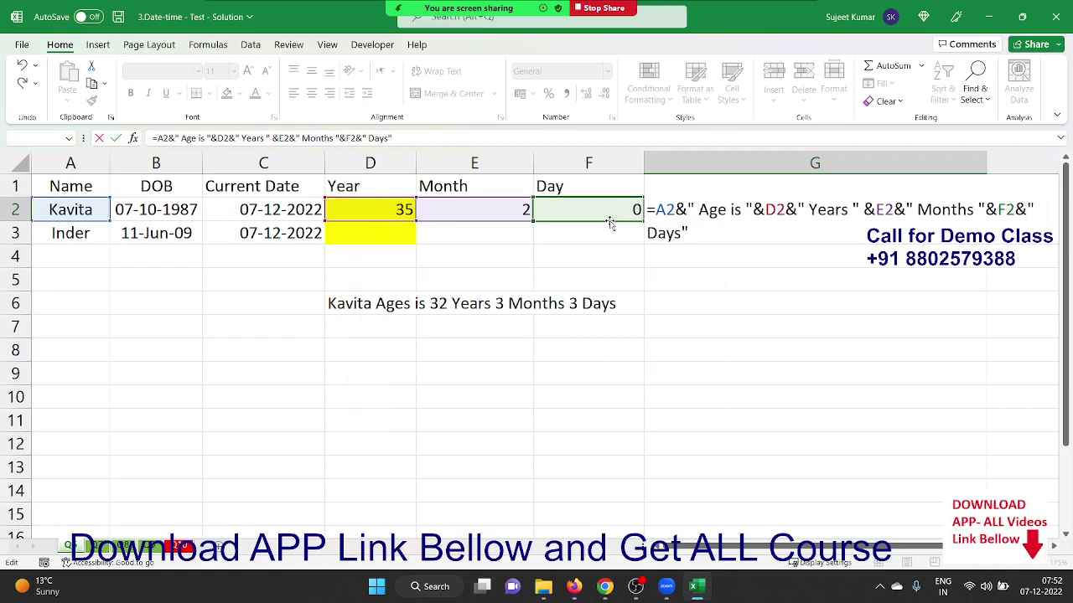
key(Return)
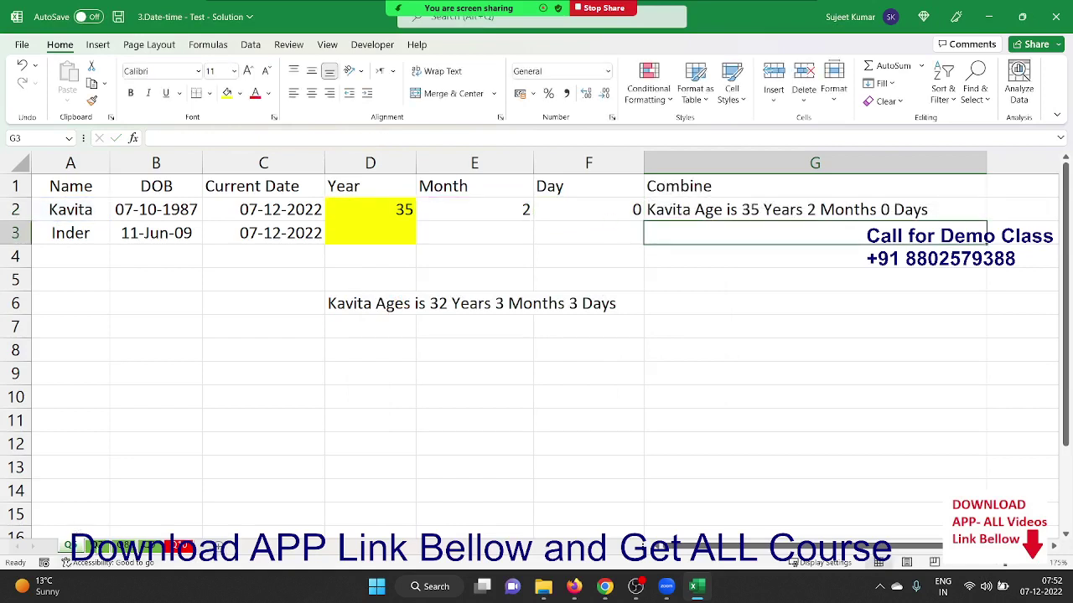
click(96, 547)
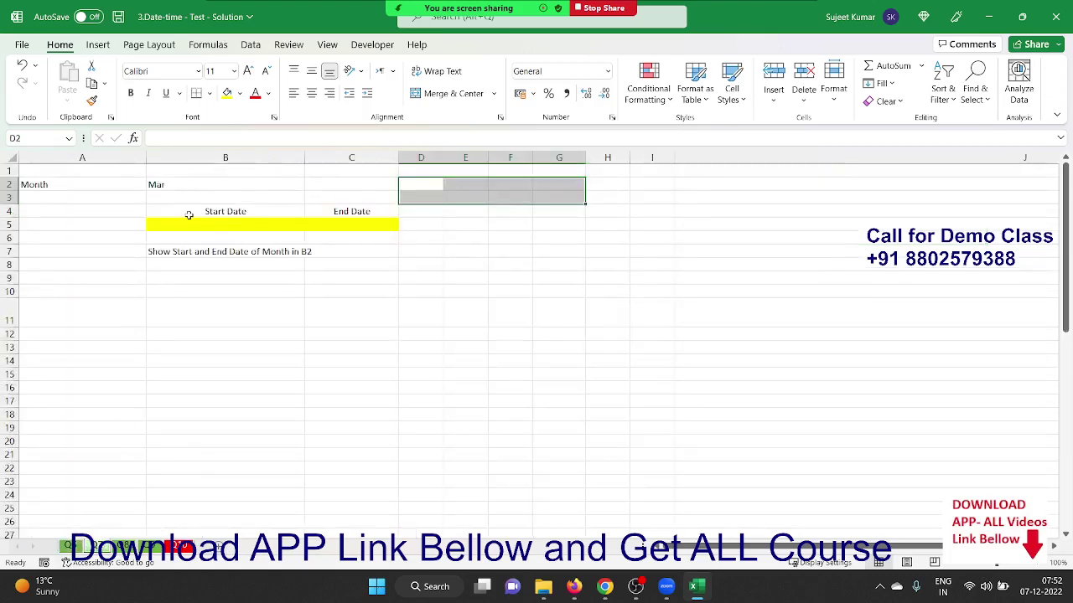
- Make B5 build the first-of-month start date by joining "1-" with the month
click(189, 216)
ctrl+scroll(189, 217, up, 3)
scroll(189, 221, up, 1)
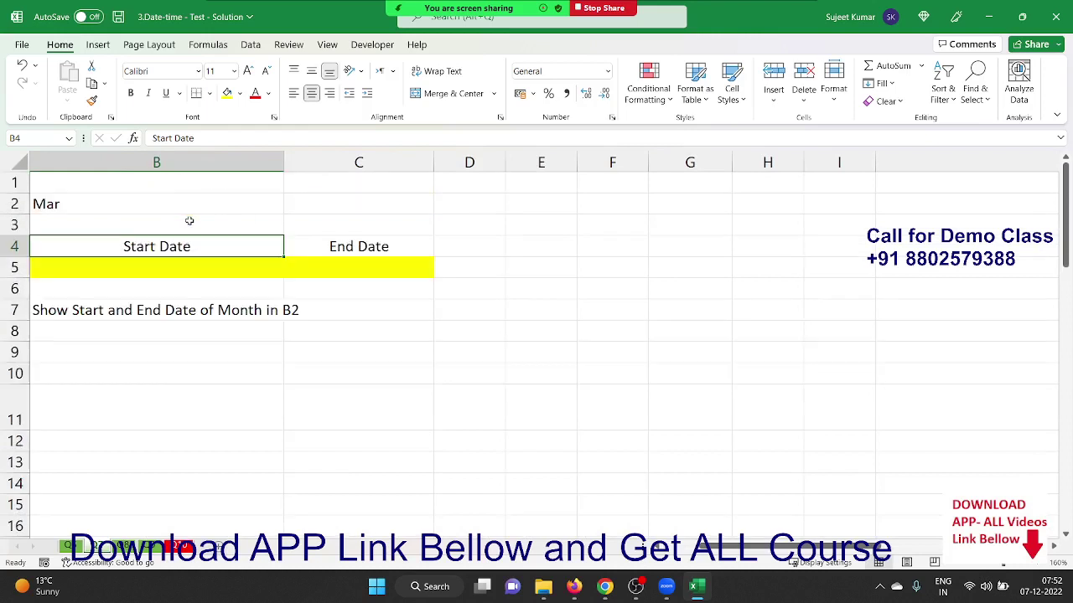
key(Left)
key(Down)
key(Right)
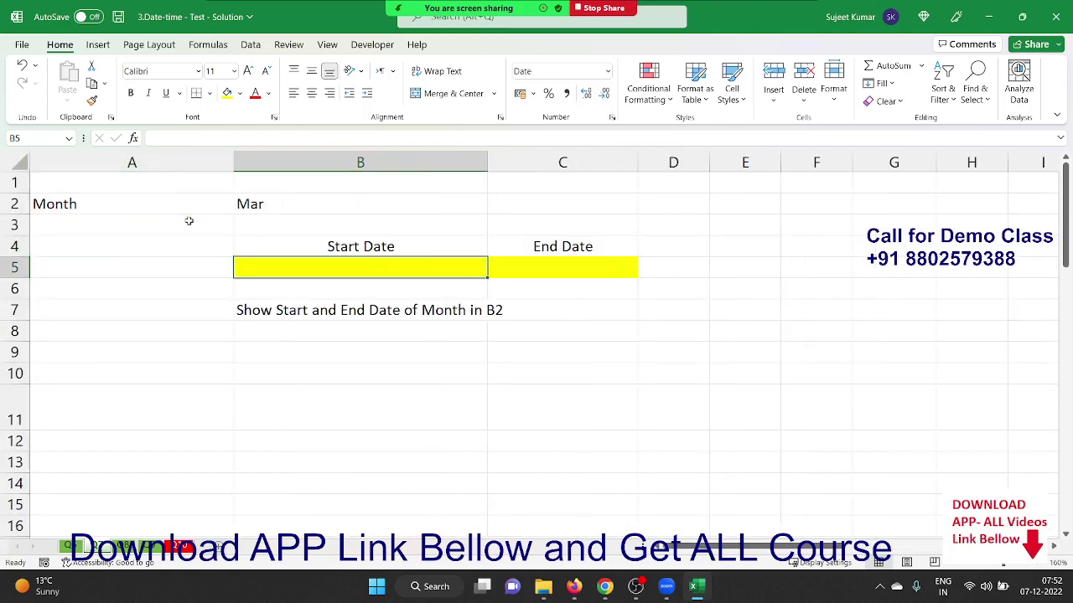
text(=")
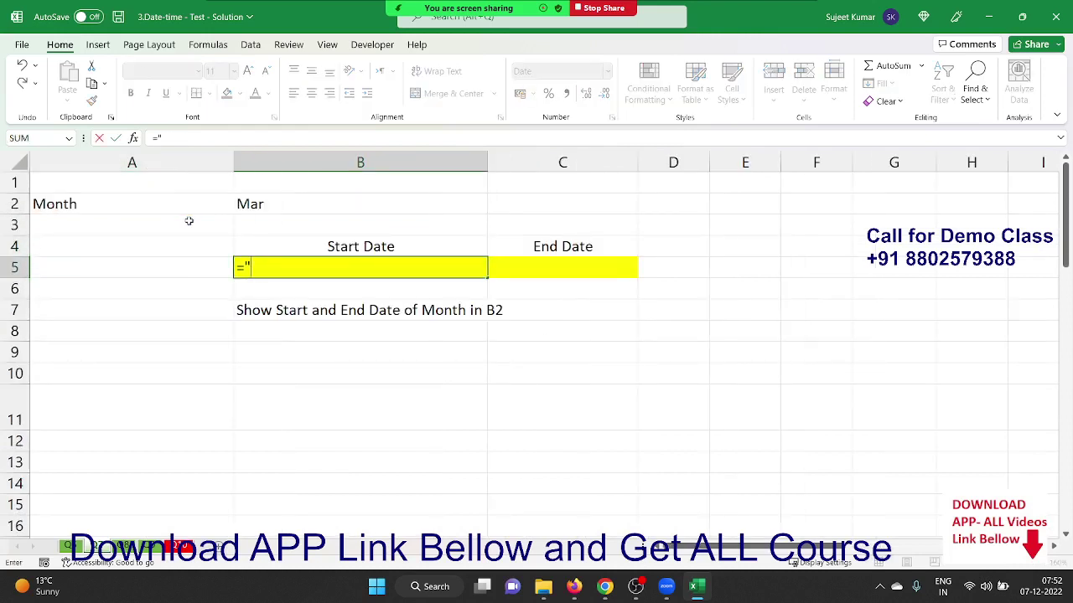
text(1-"&)
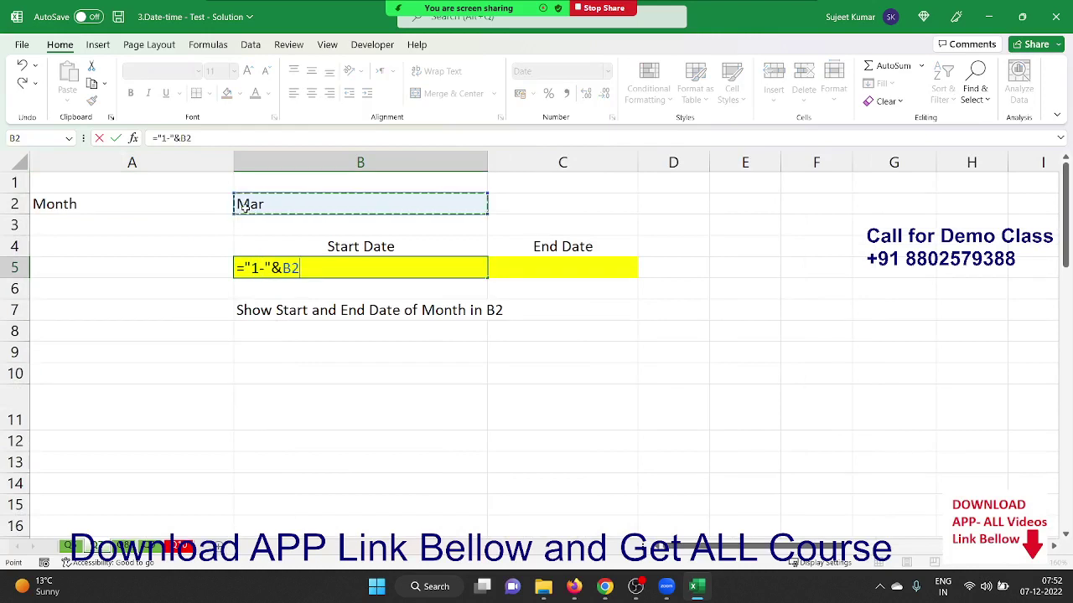
key(Return)
- Set C5 to =EOMONTH(B5,0) to return the month's last day
key(Up)
key(Right)
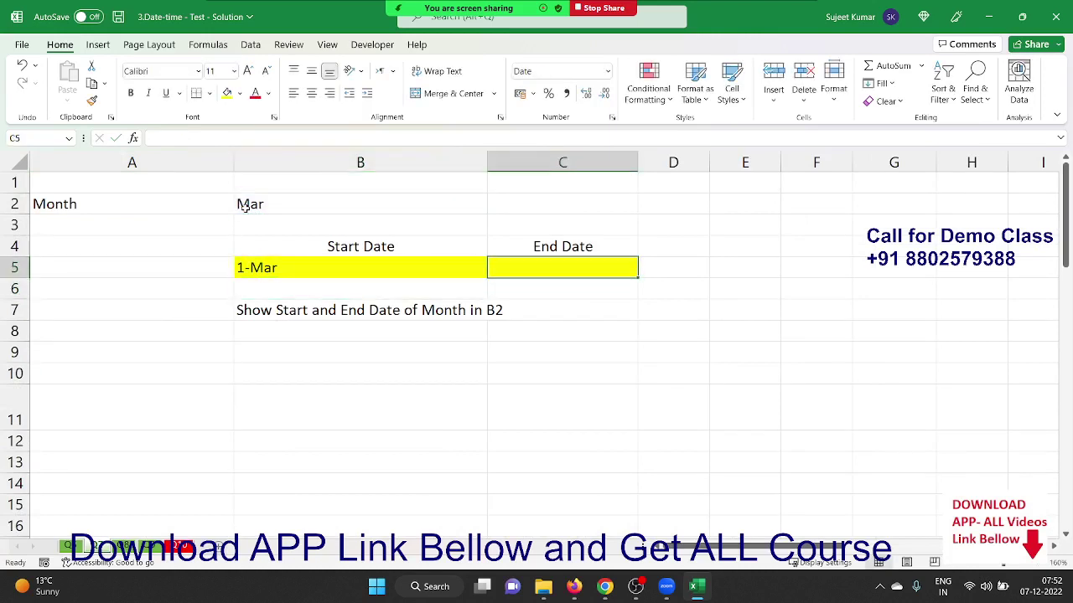
text(=eo)
key(Tab)
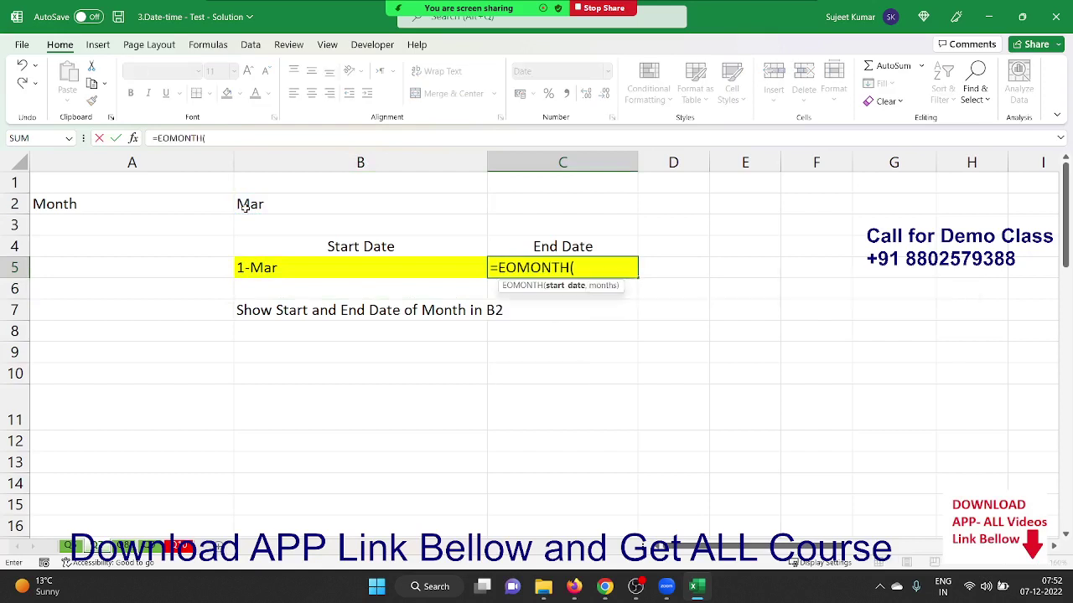
key(Left)
text(,0)
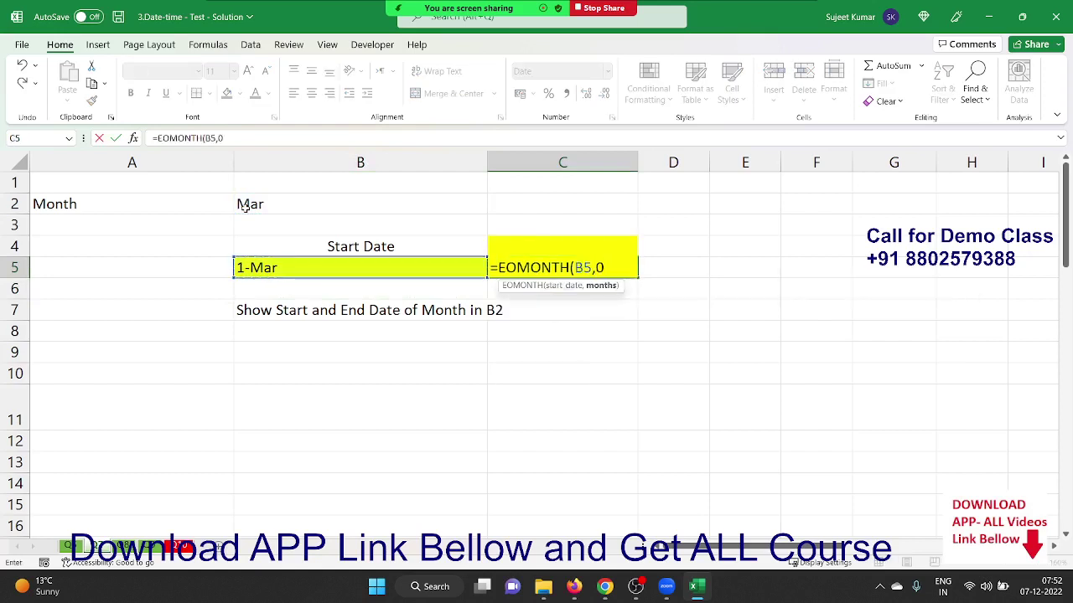
key(Return)
- Change the month in B2 to Feb, then Apr, giving an end date of 30-04-2022
key(Up)
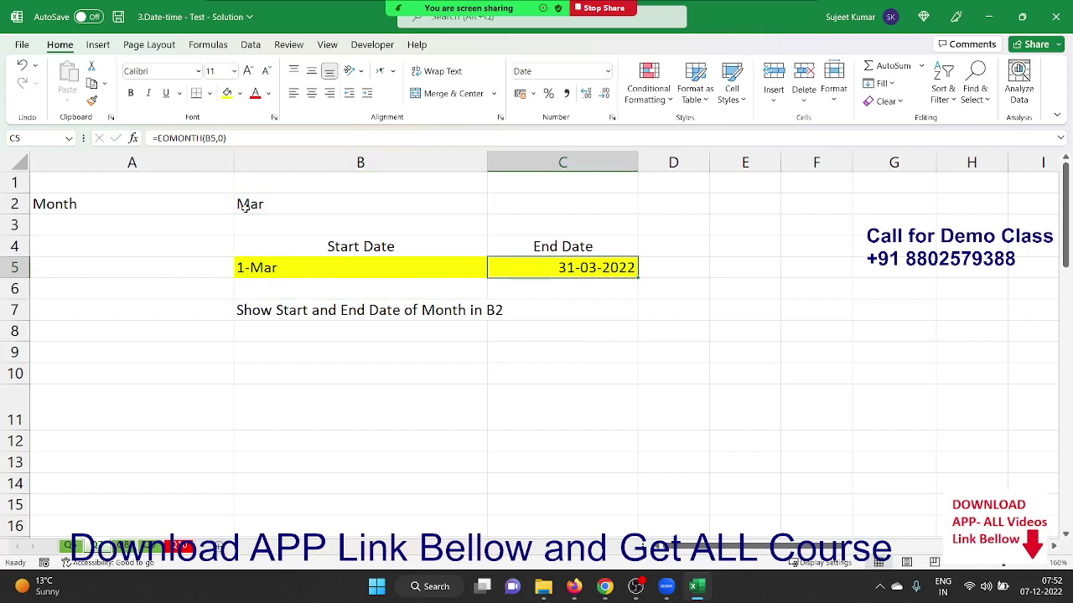
key(Up)
key(Up)
key(Up)
key(Left)
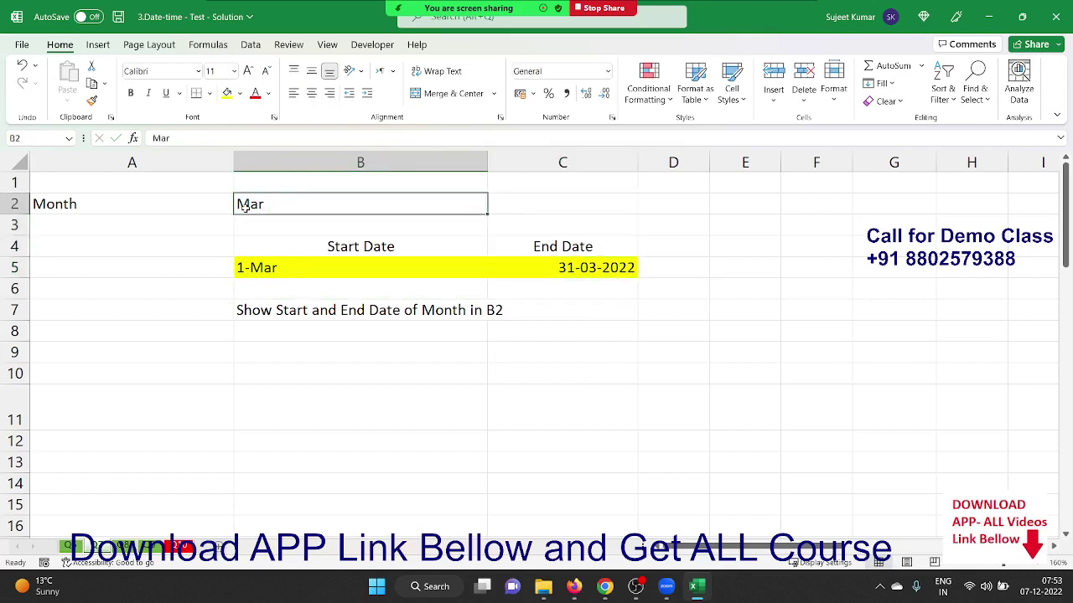
text(Feb)
key(Return)
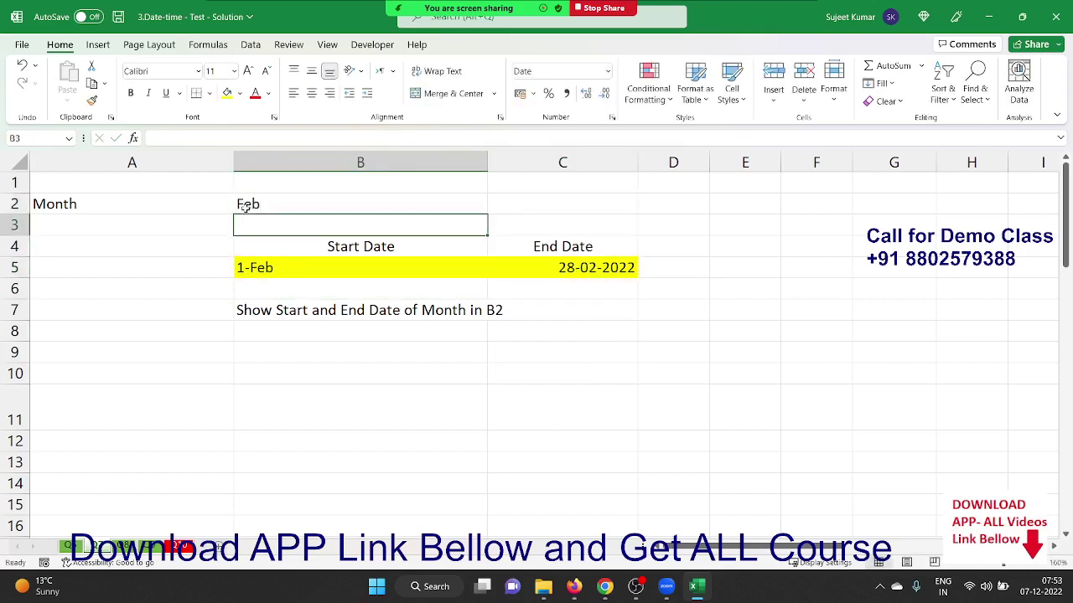
key(Up)
text(Apr)
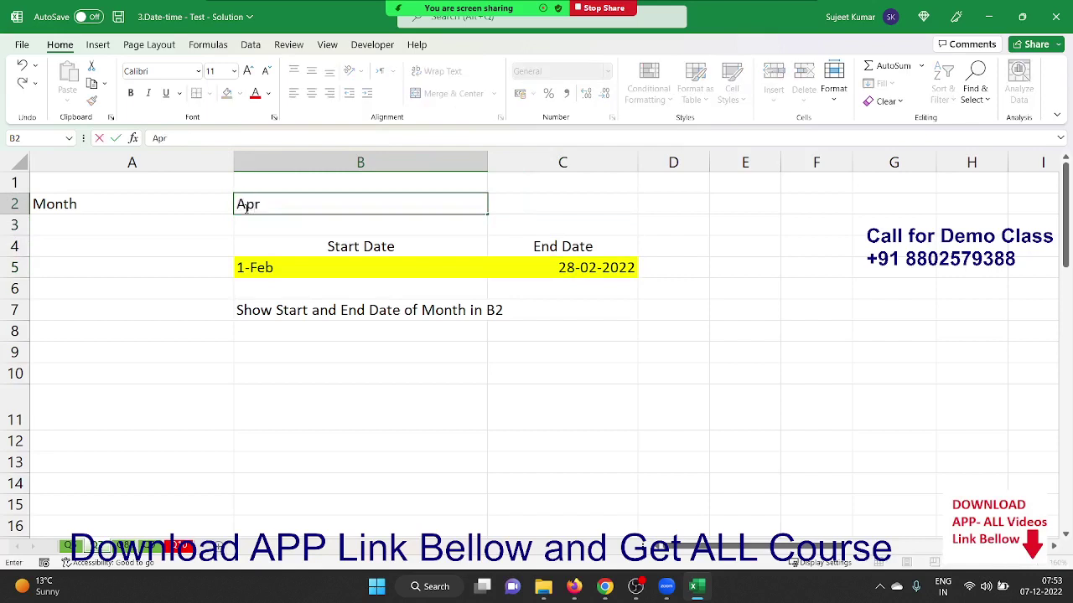
key(Return)
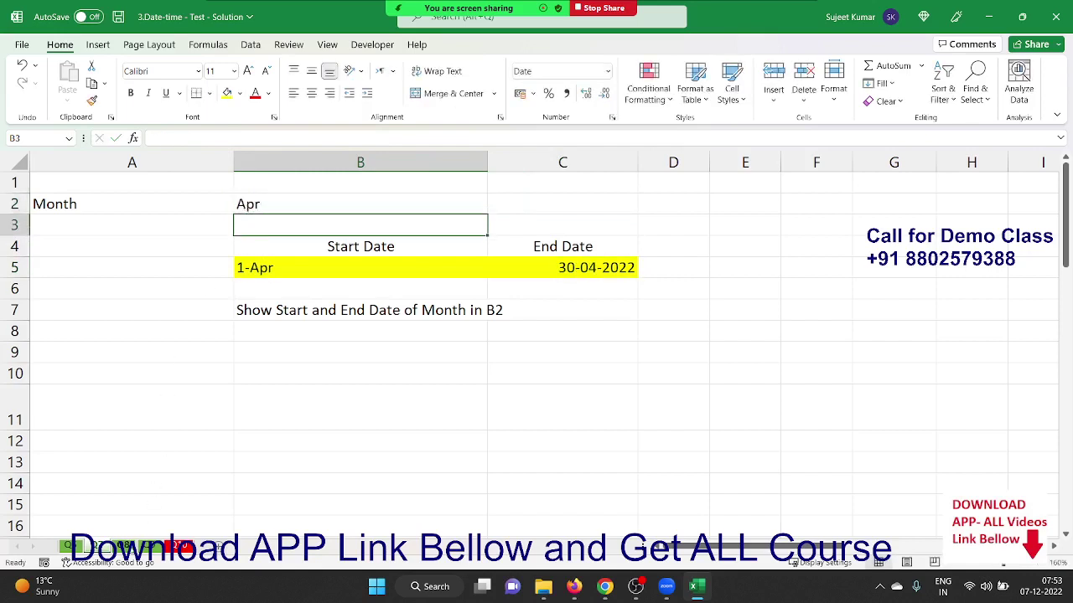
click(129, 548)
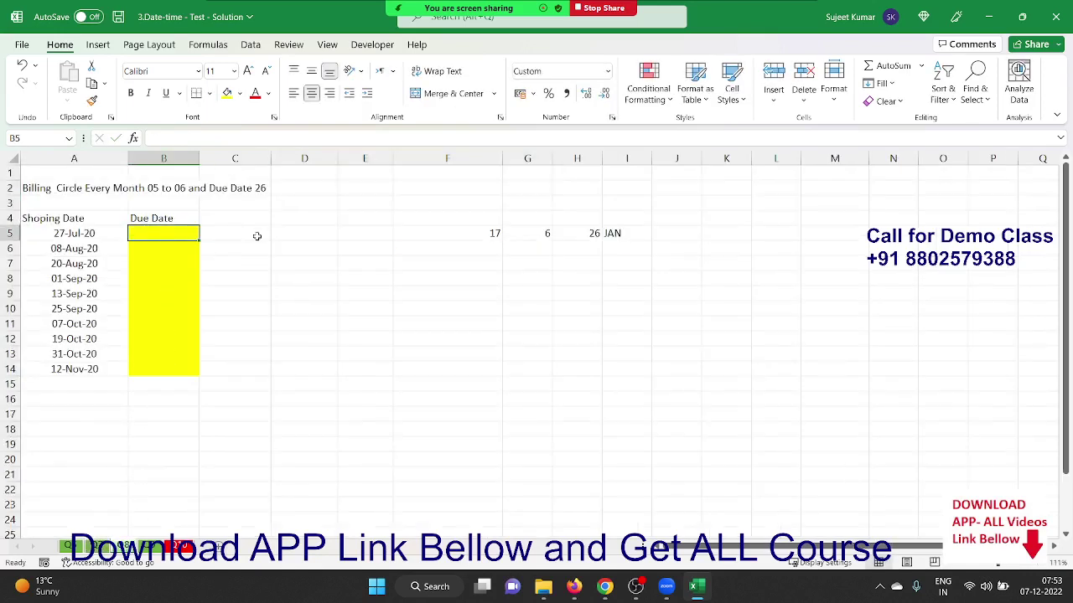
- Begin B5's formula =IF(DAY(A5)<=6,DATE(YEAR(A5),MONTH(A5),26) for a same-month due date
ctrl+scroll(256, 240, up, 3)
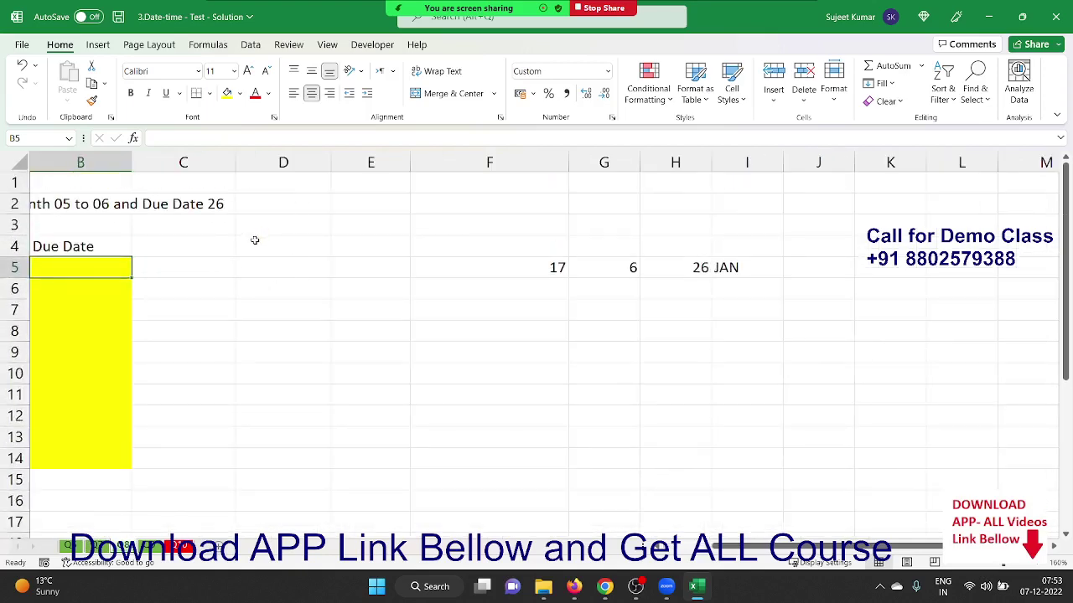
scroll(255, 241, left, 1)
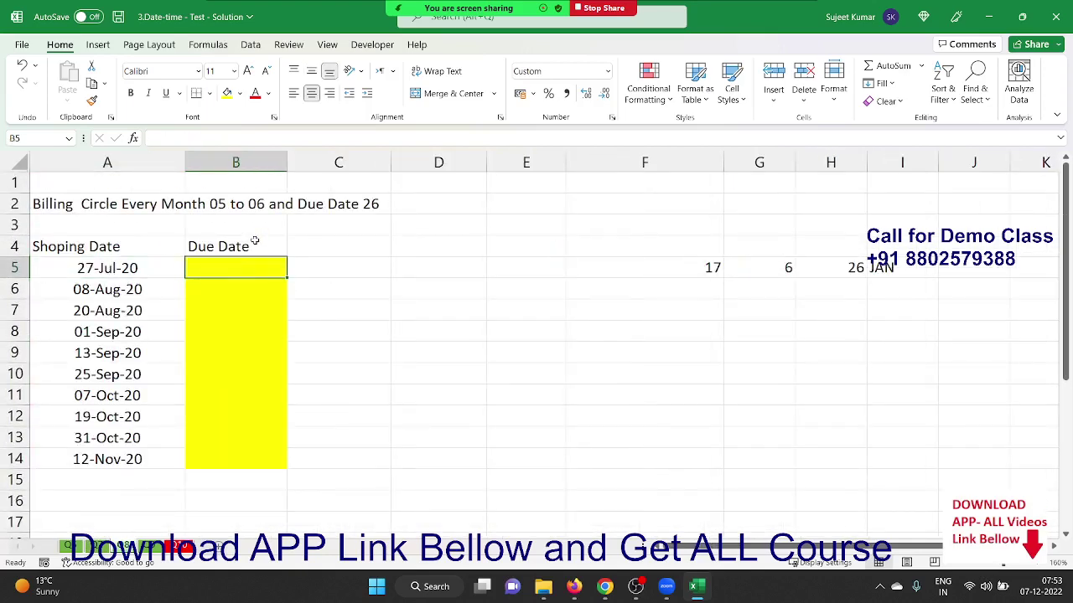
text(=if(da)
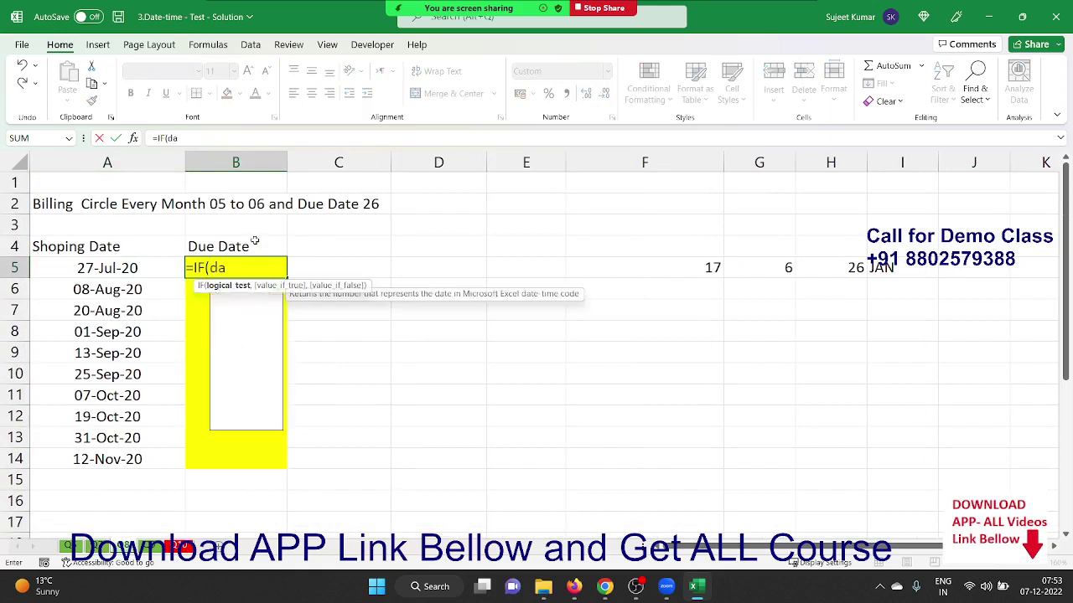
text(y)
key(Tab)
key(Left)
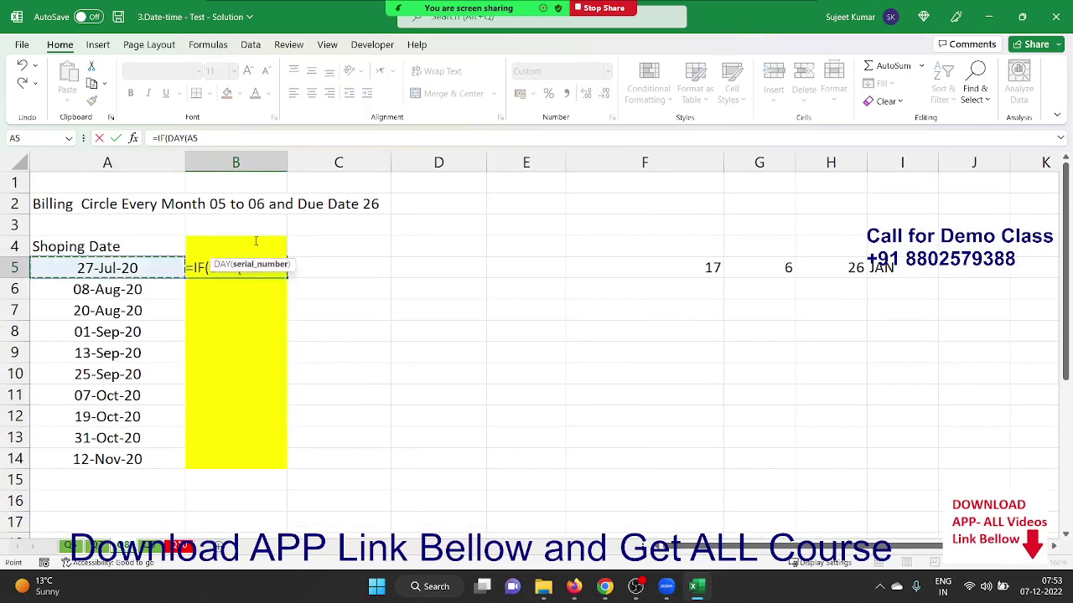
text()<=)
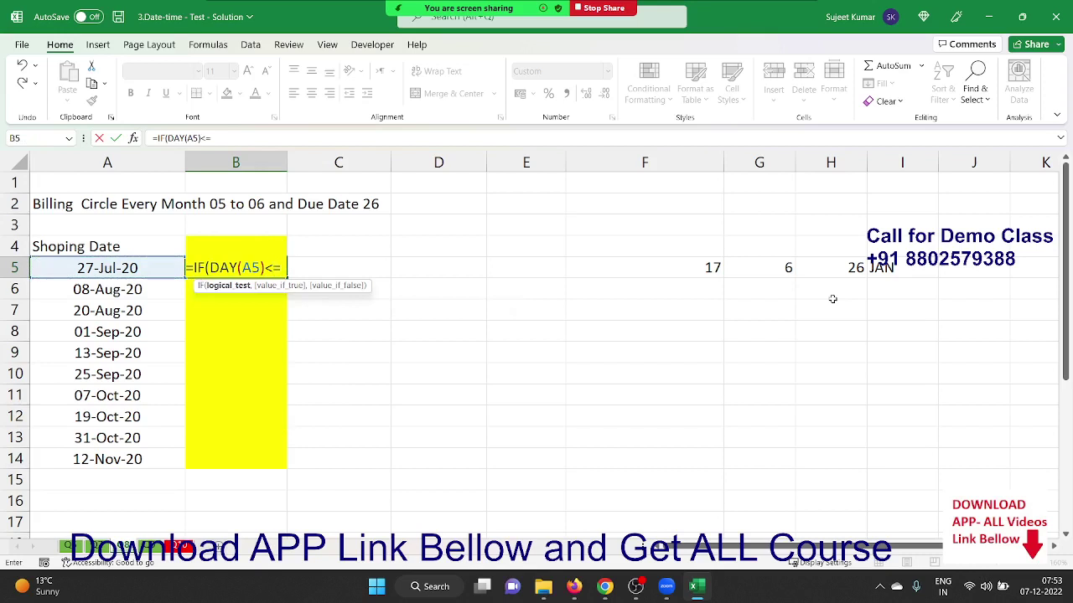
text(6)
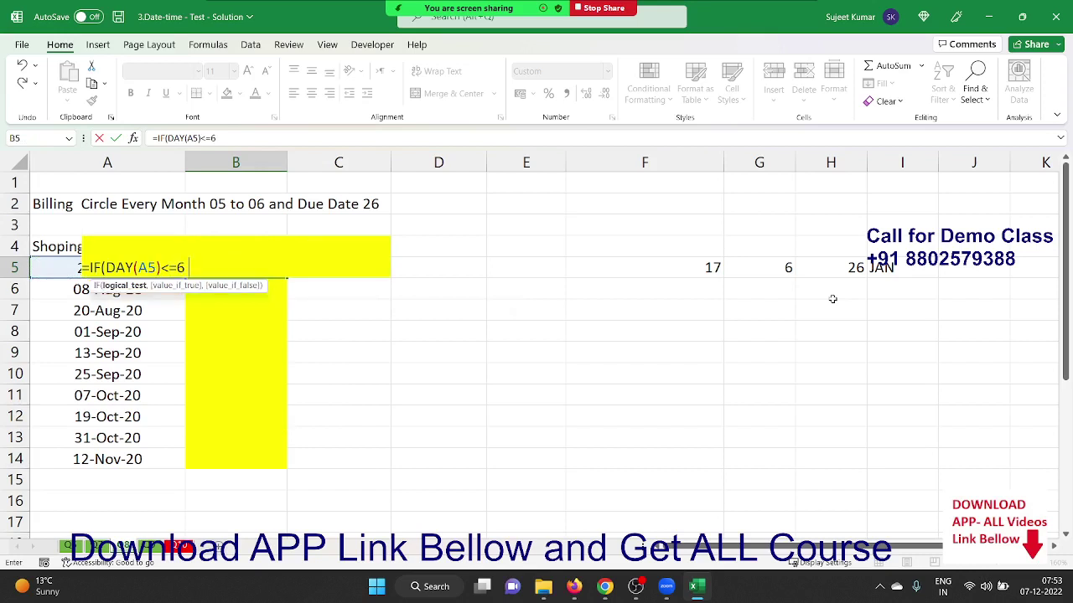
text(,)
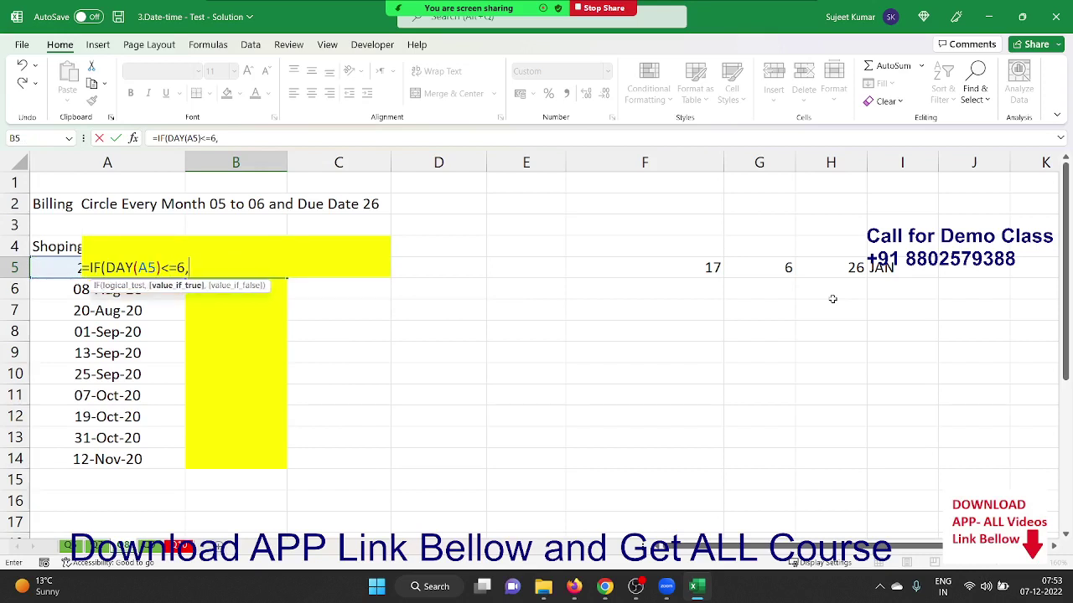
text(dat)
key(Tab)
text(ye)
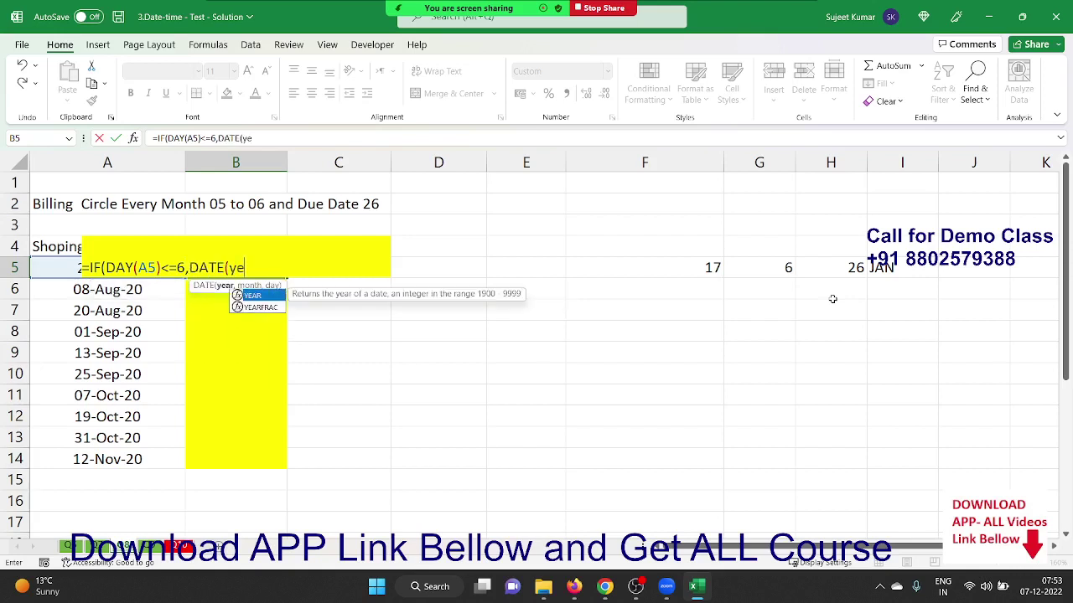
key(Tab)
key(Left)
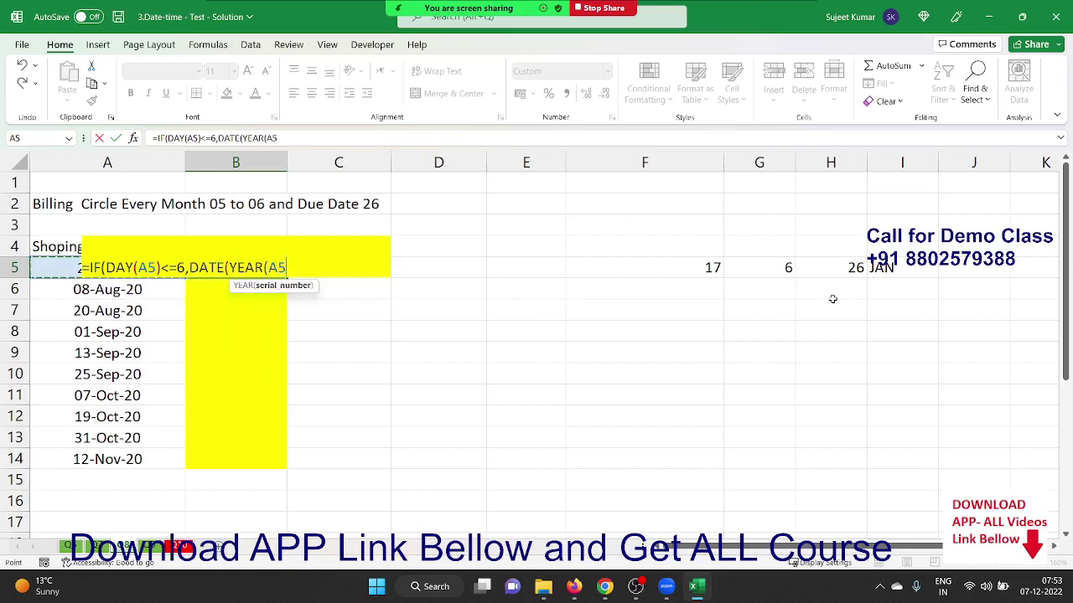
text(),mon)
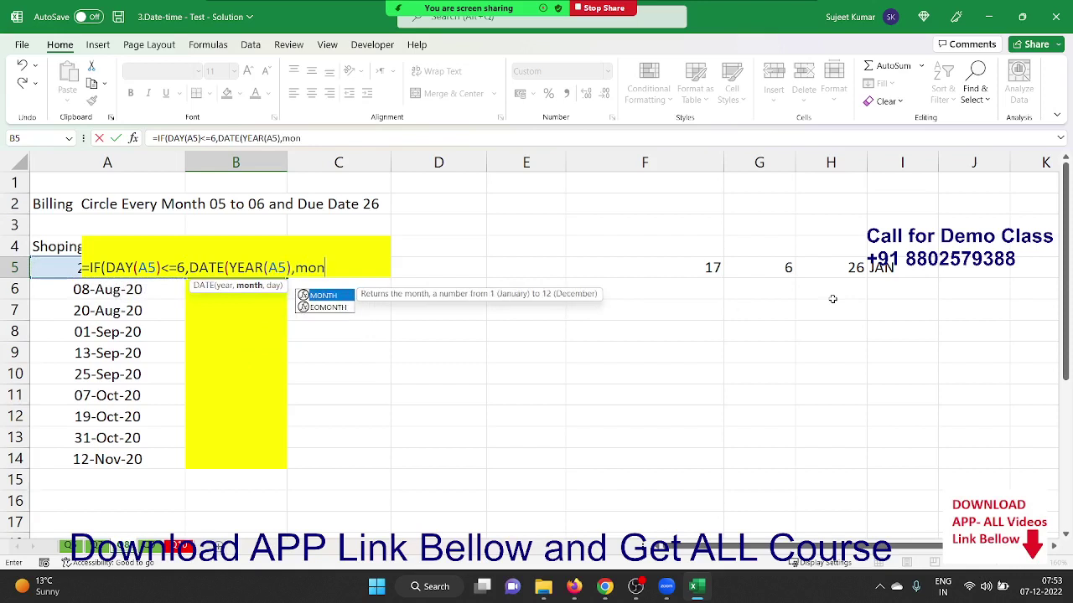
key(Tab)
key(Left)
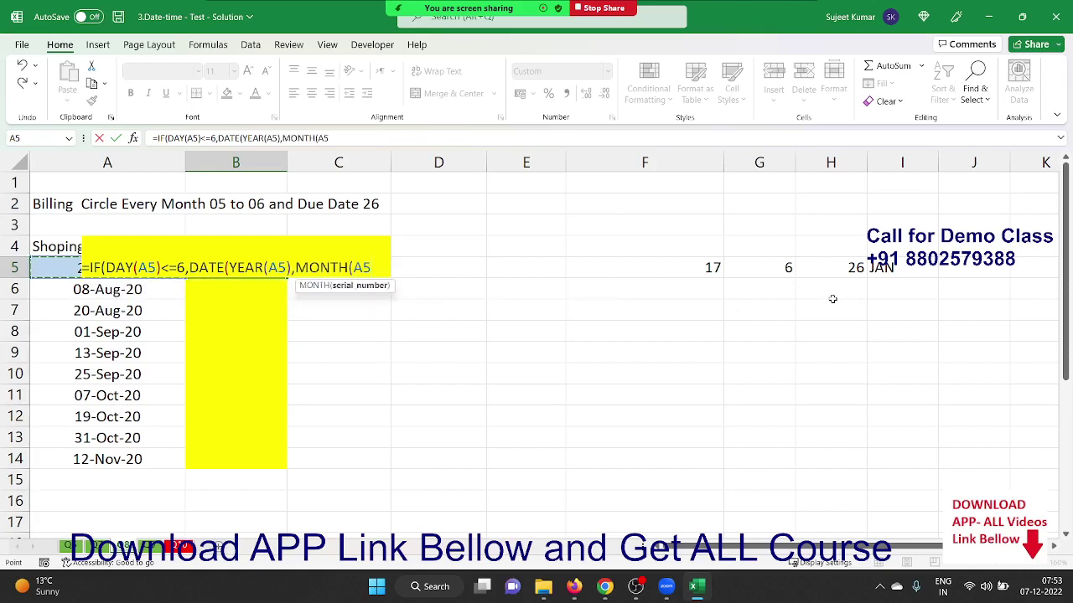
text(),26)
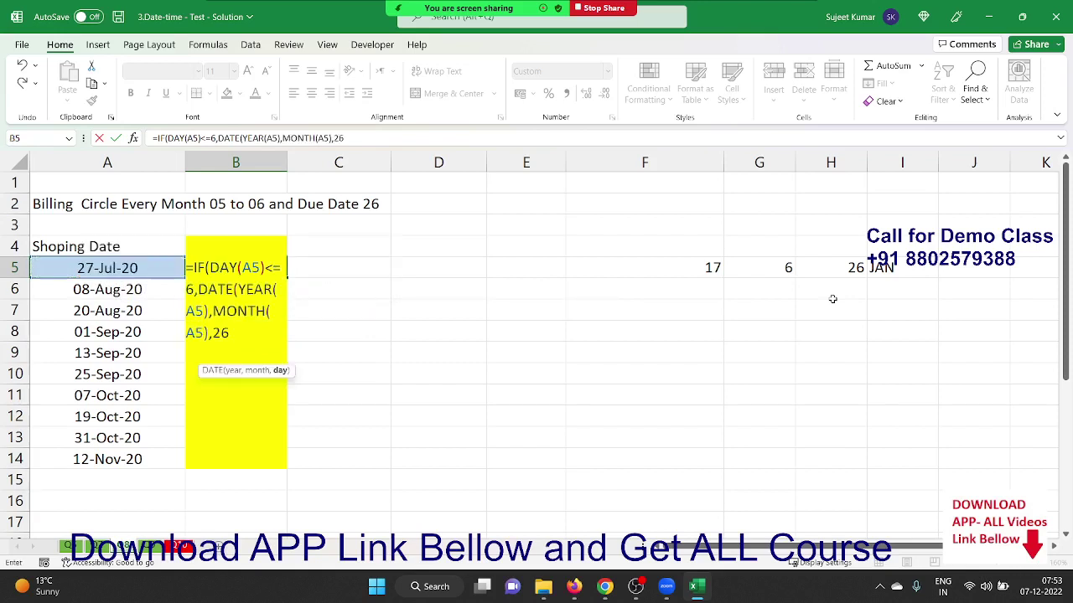
text())
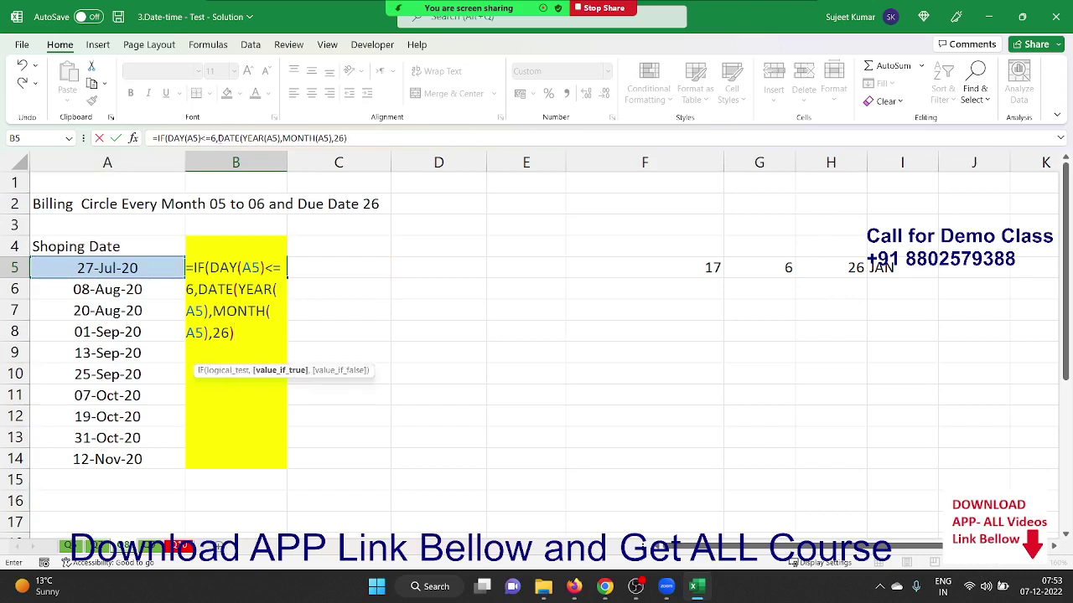
- Add the DATE with MONTH(A5)+1 as the false result and fill the formula down to row 14
drag(215, 138, 369, 138)
click(366, 140)
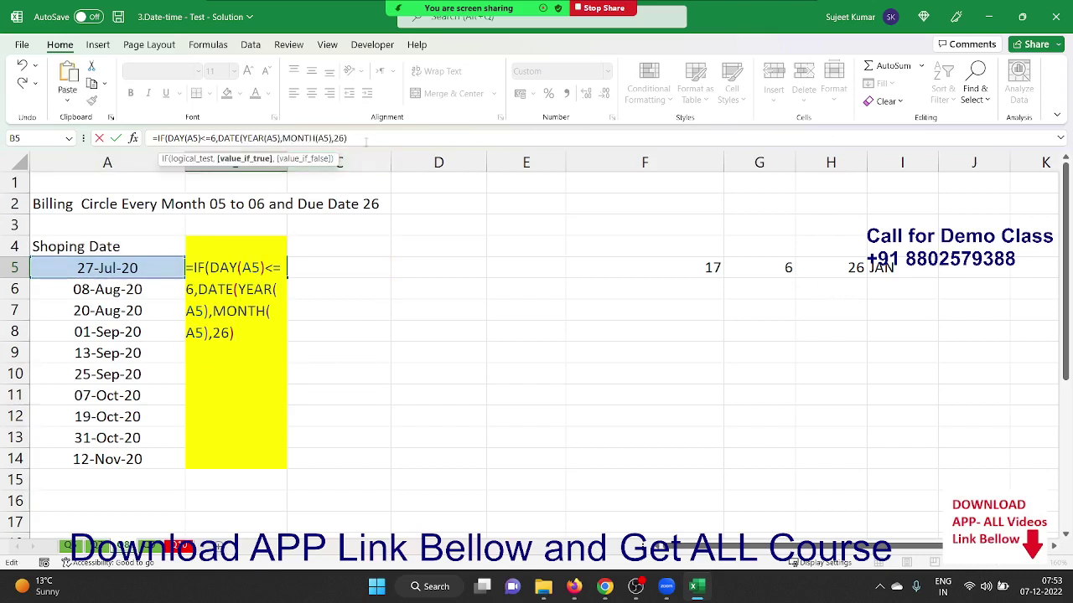
text(,)
key(ctrl+v)
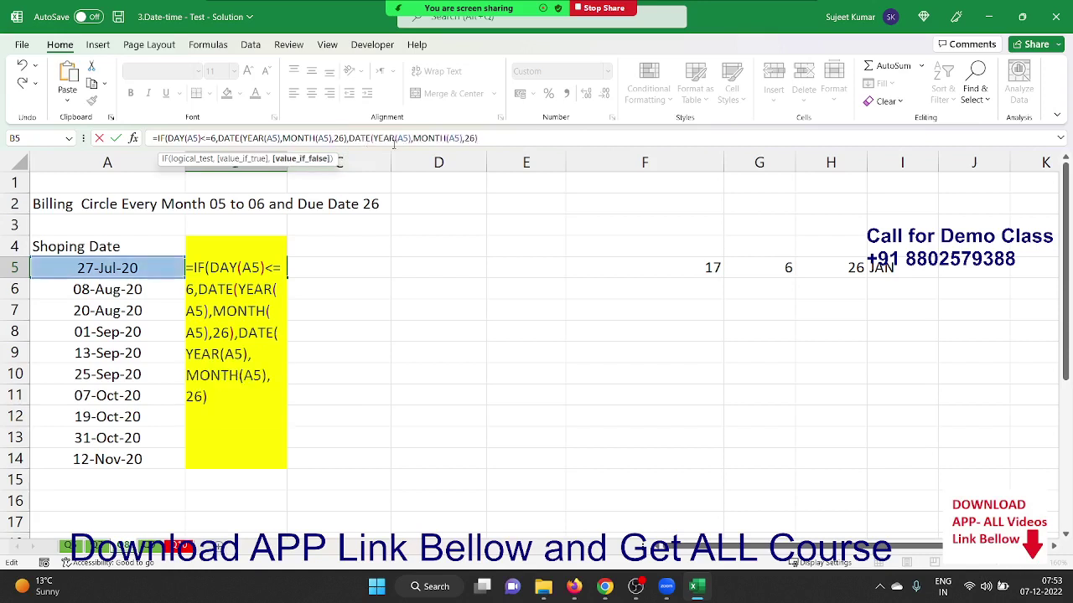
click(466, 139)
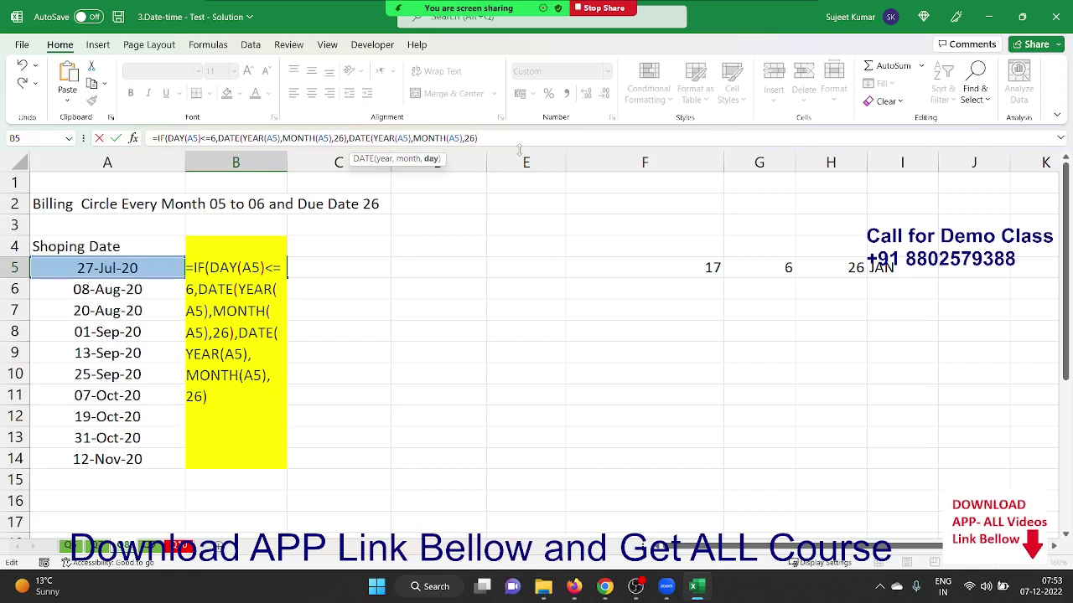
key(Left)
key(Left)
key(Left)
text(+1)
key(Return)
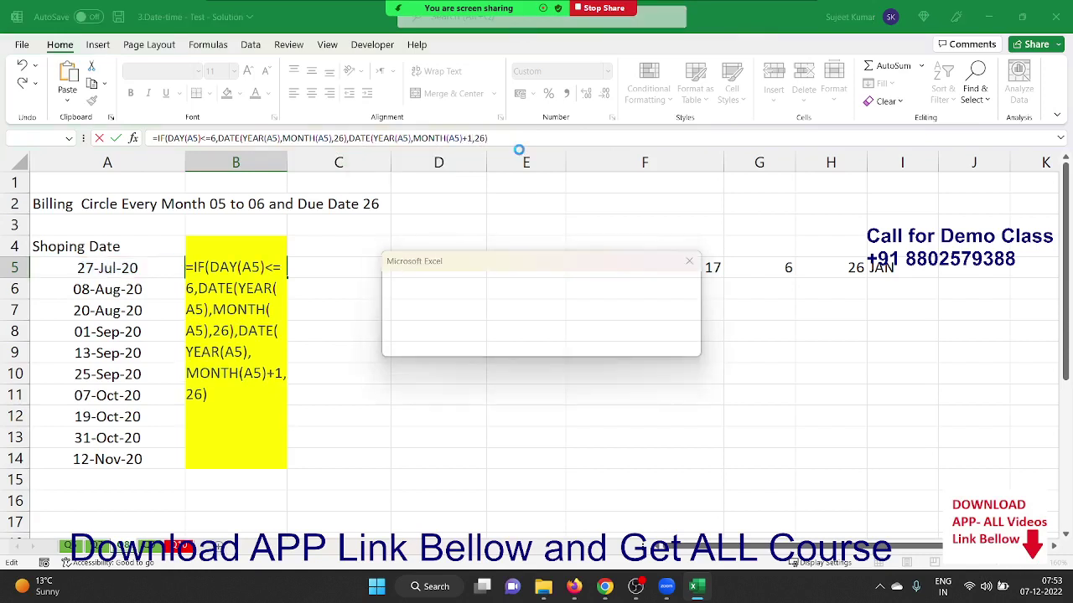
key(Return)
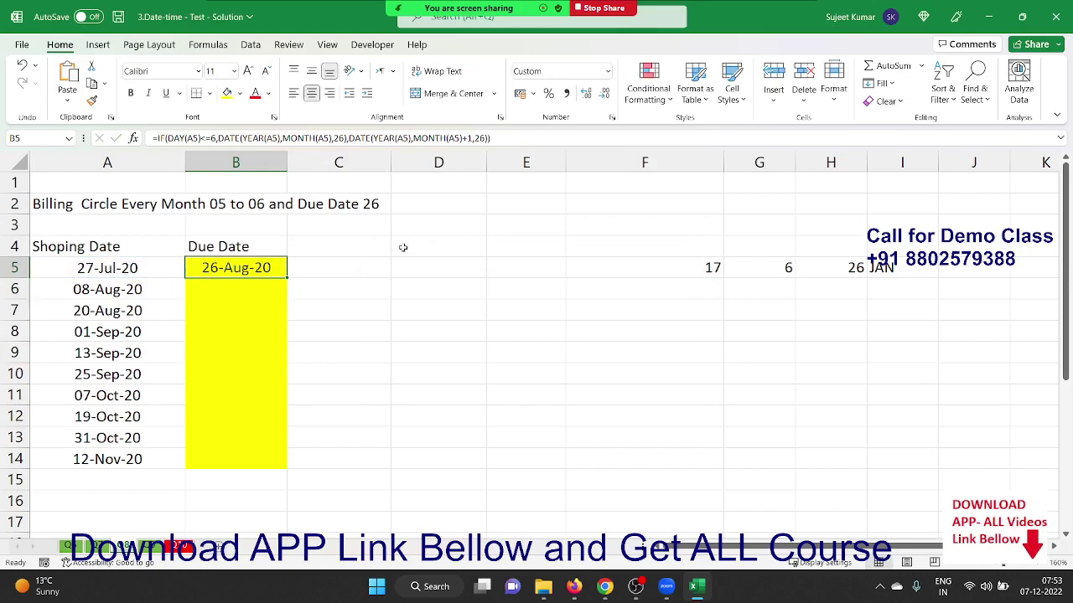
double_click(284, 280)
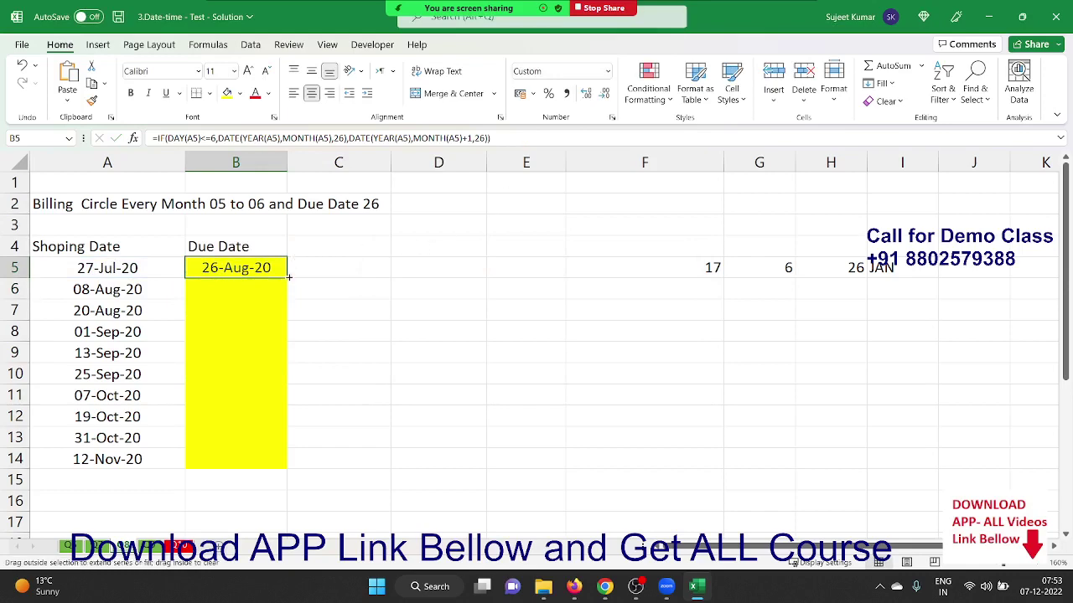
- On the date-adding sheet, start D9's DATE formula with YEAR(B3)+C5 as the year
click(156, 546)
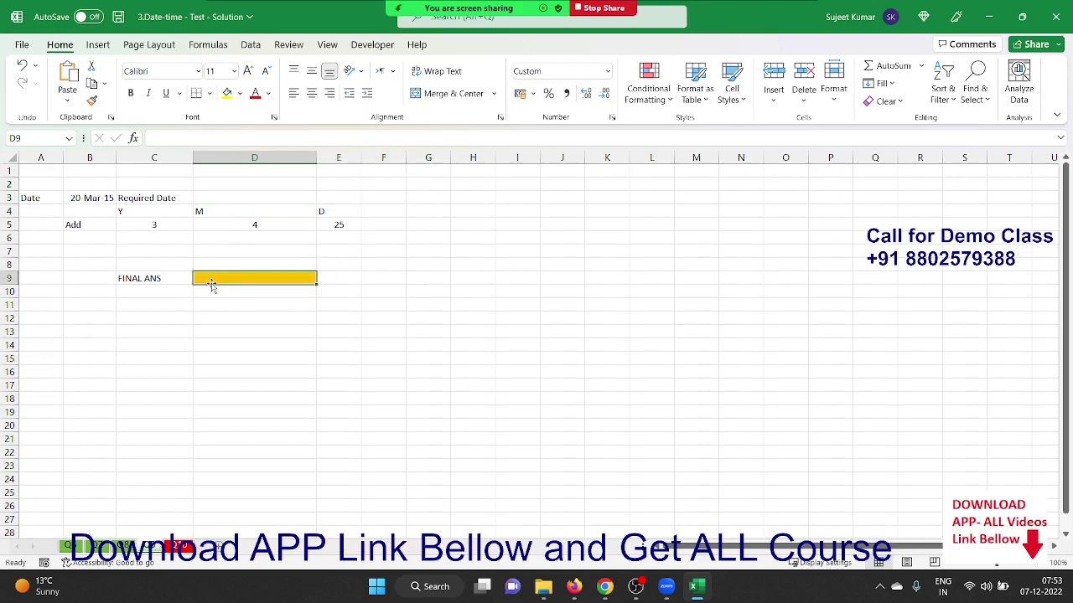
text(=date)
key(Tab)
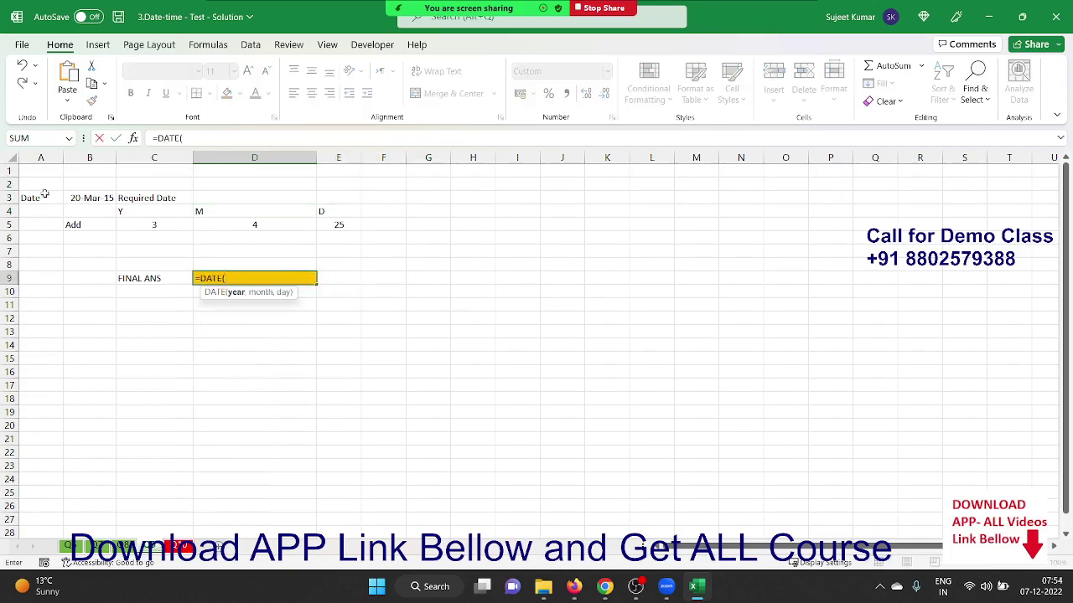
text(y)
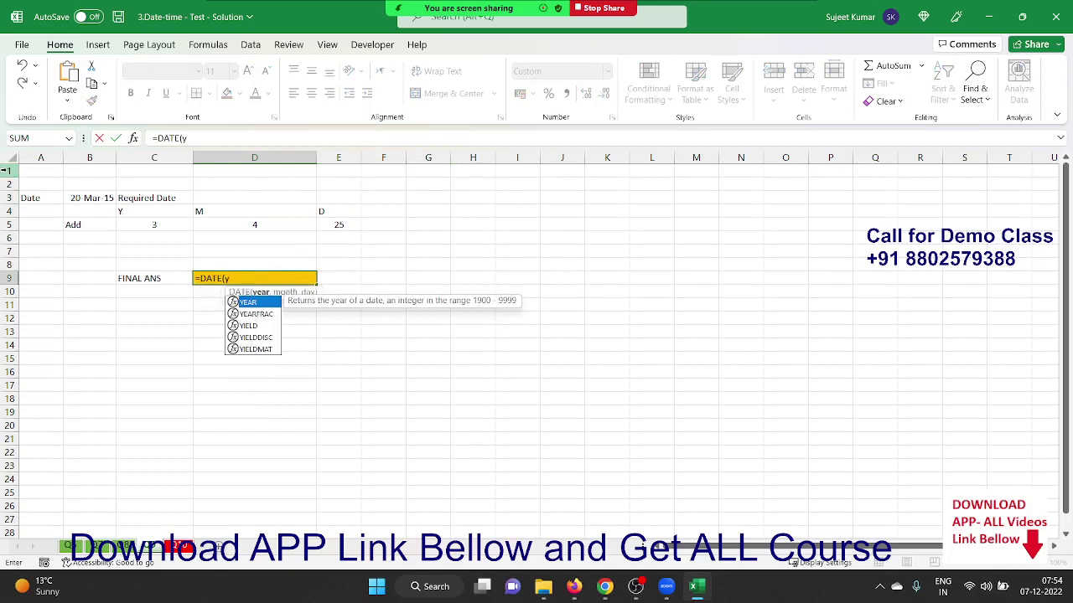
key(Tab)
click(73, 199)
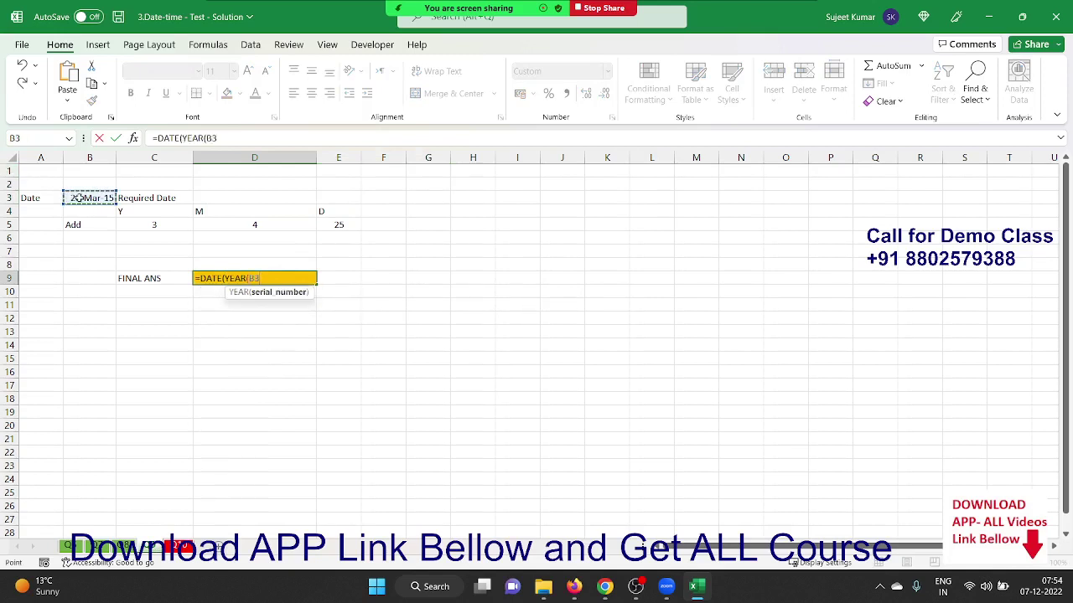
text()+)
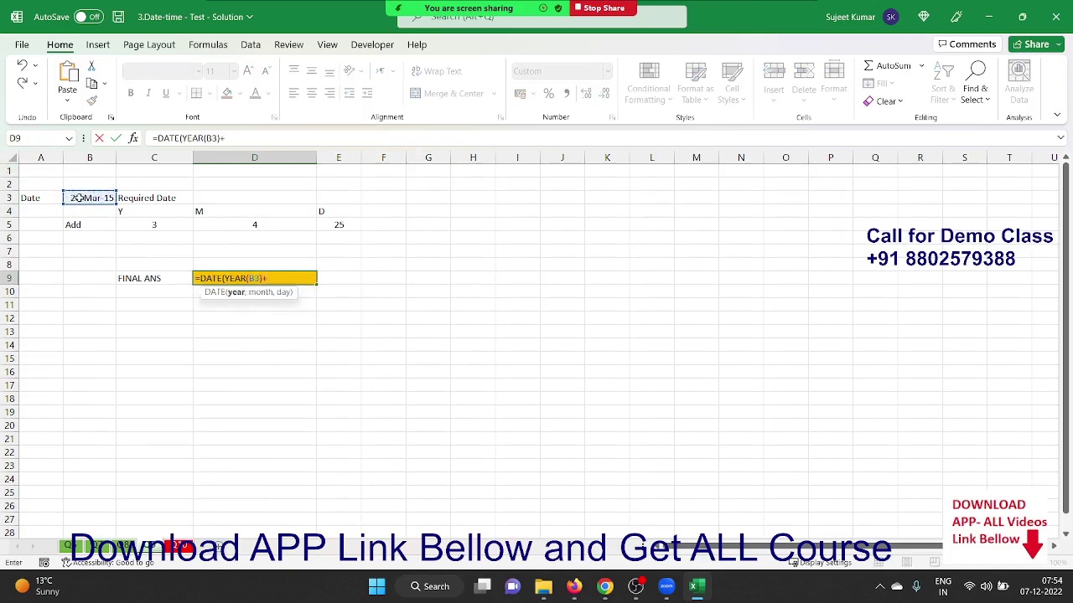
click(149, 225)
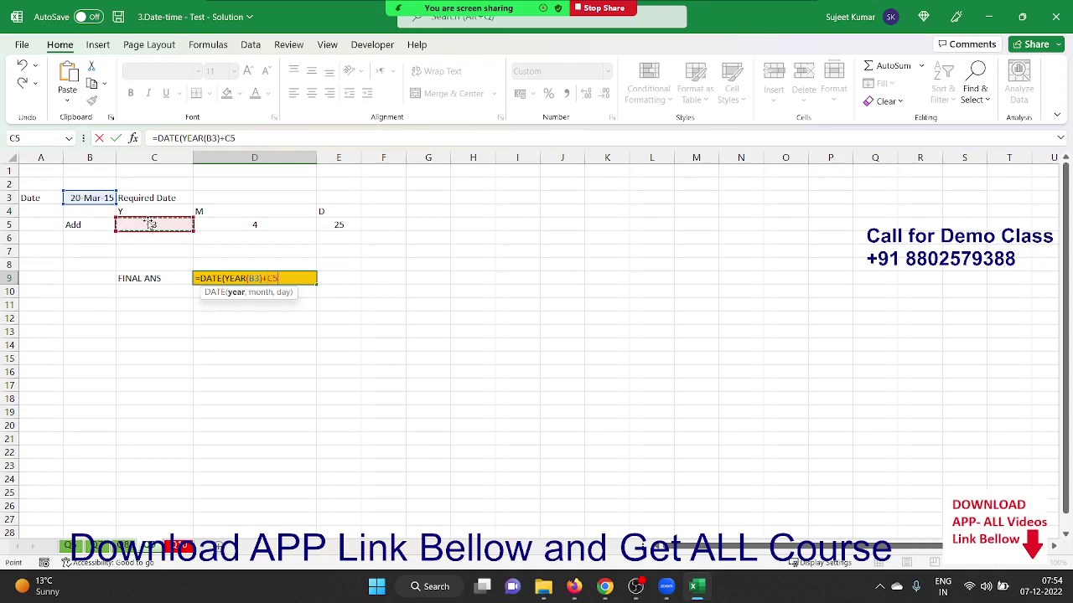
- Add MONTH(B3)+D5 and DAY(B3)+E5 to the DATE formula, giving 14-Aug-18
text(,mon)
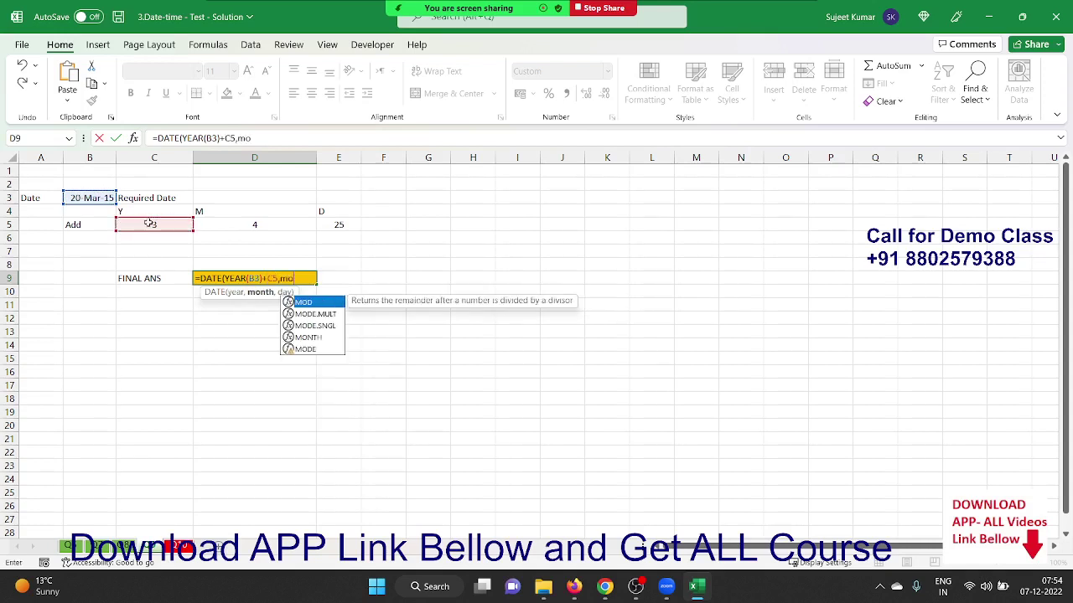
key(Tab)
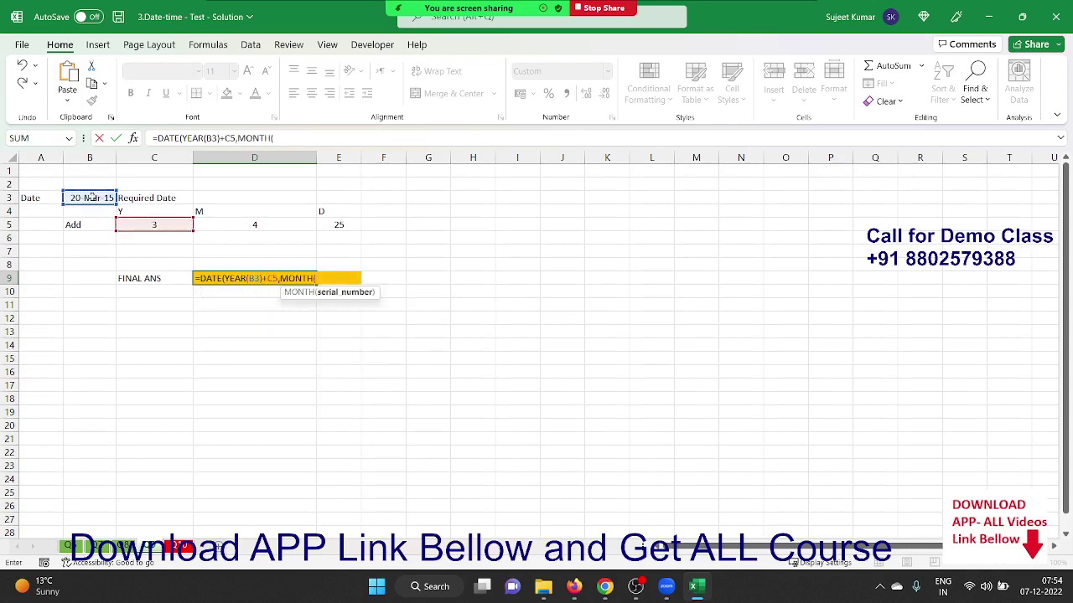
click(92, 197)
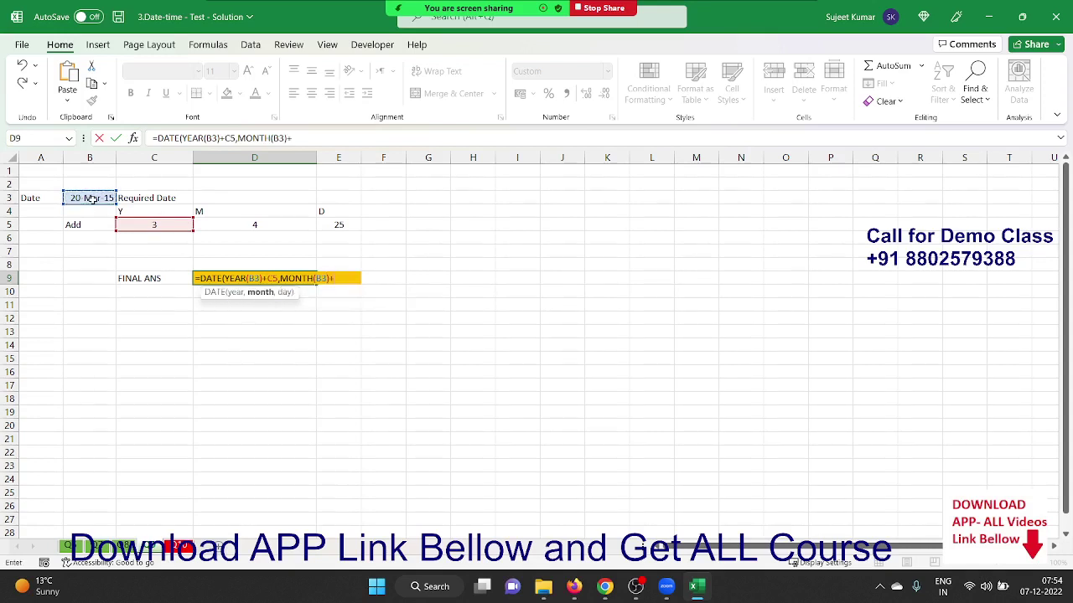
text(+)
click(280, 230)
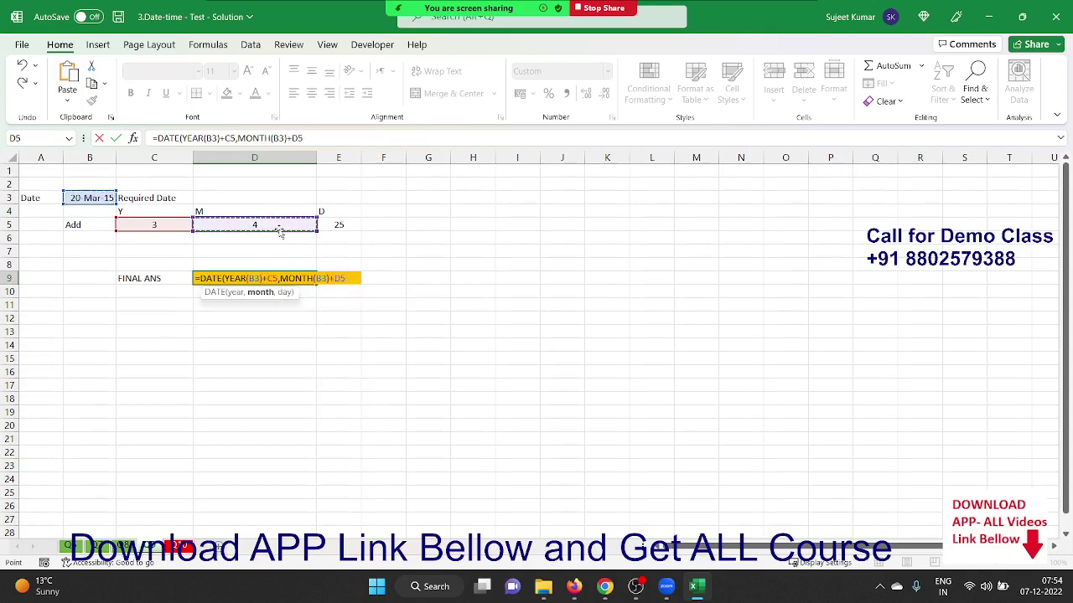
text(,day()
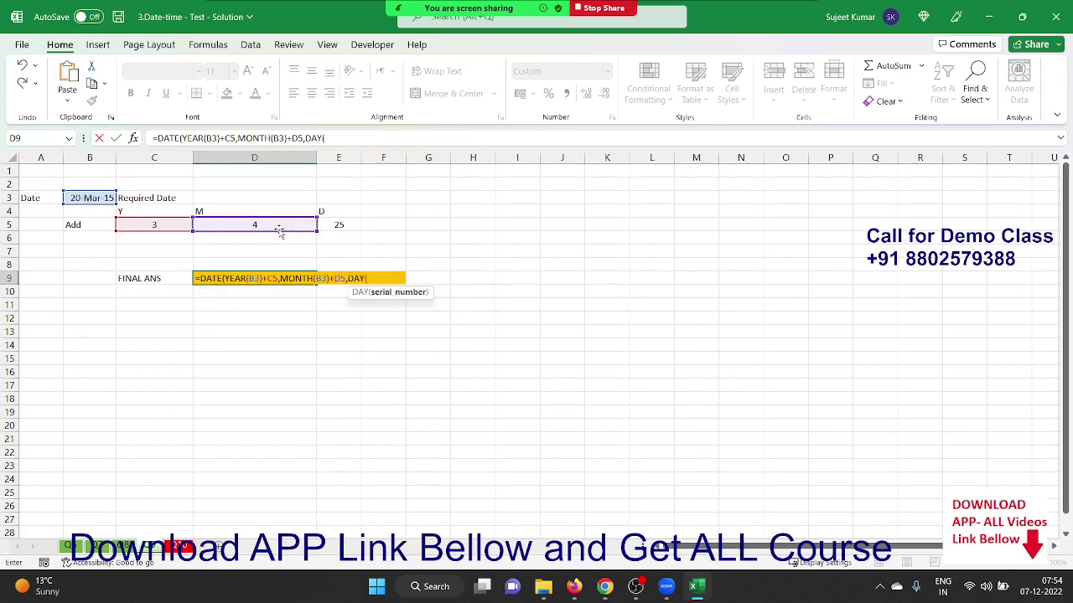
click(87, 198)
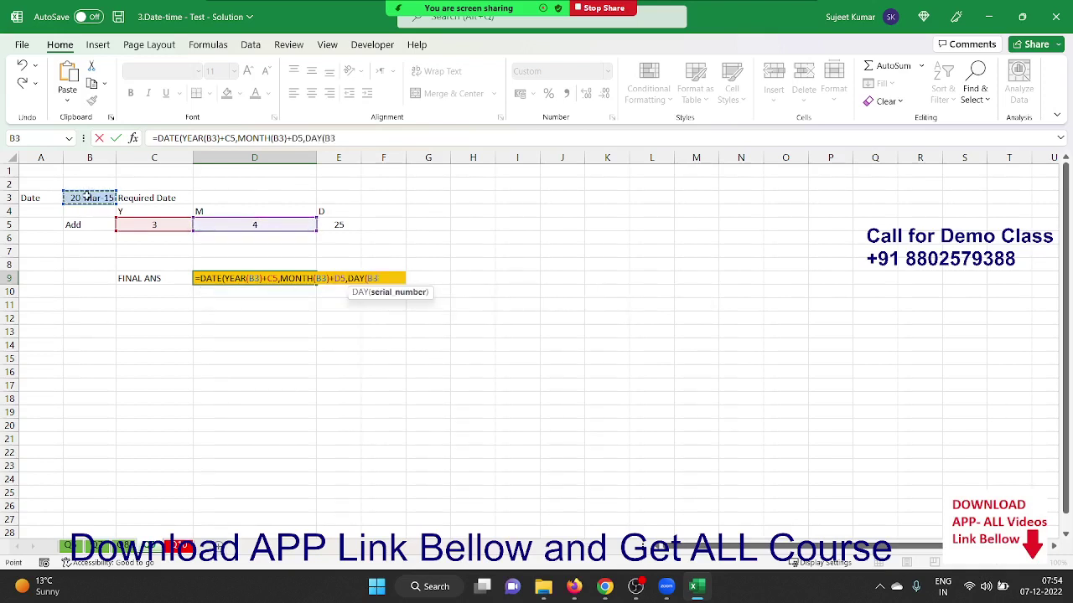
text())
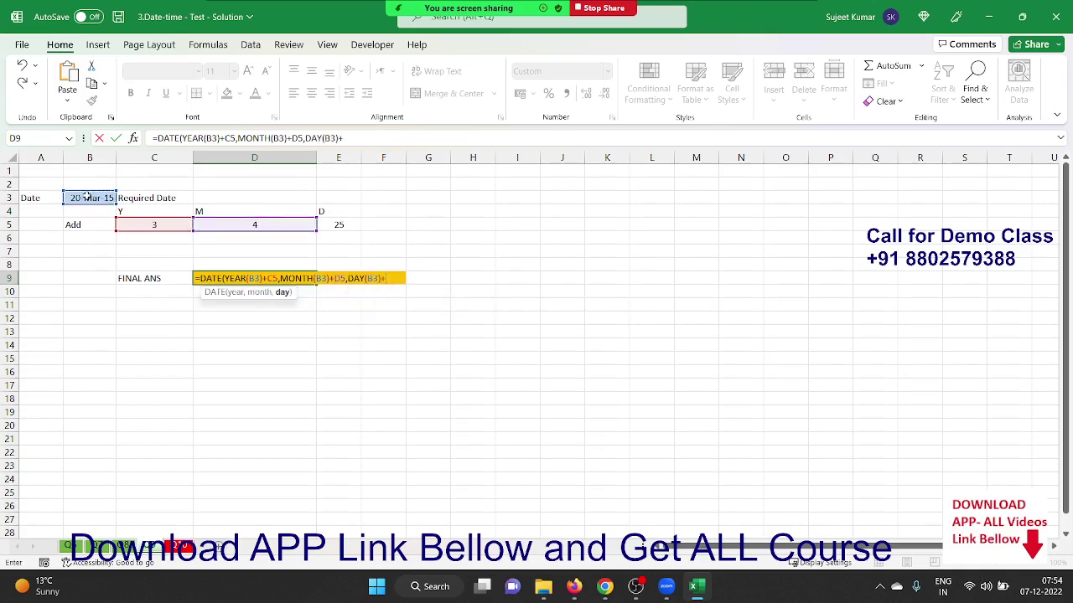
text(+)
click(329, 222)
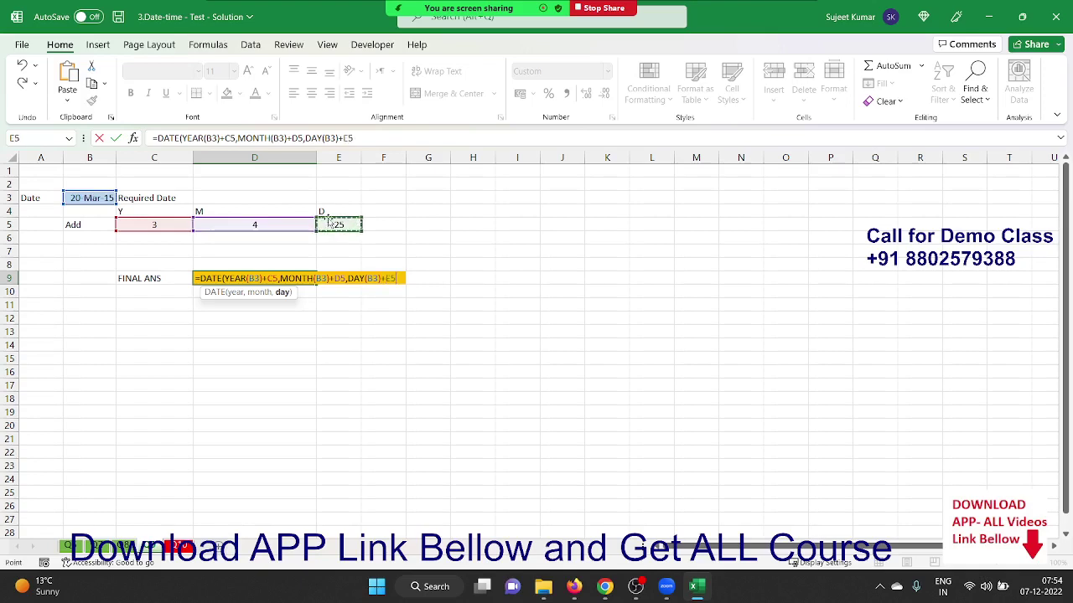
key(Return)
key(Return)
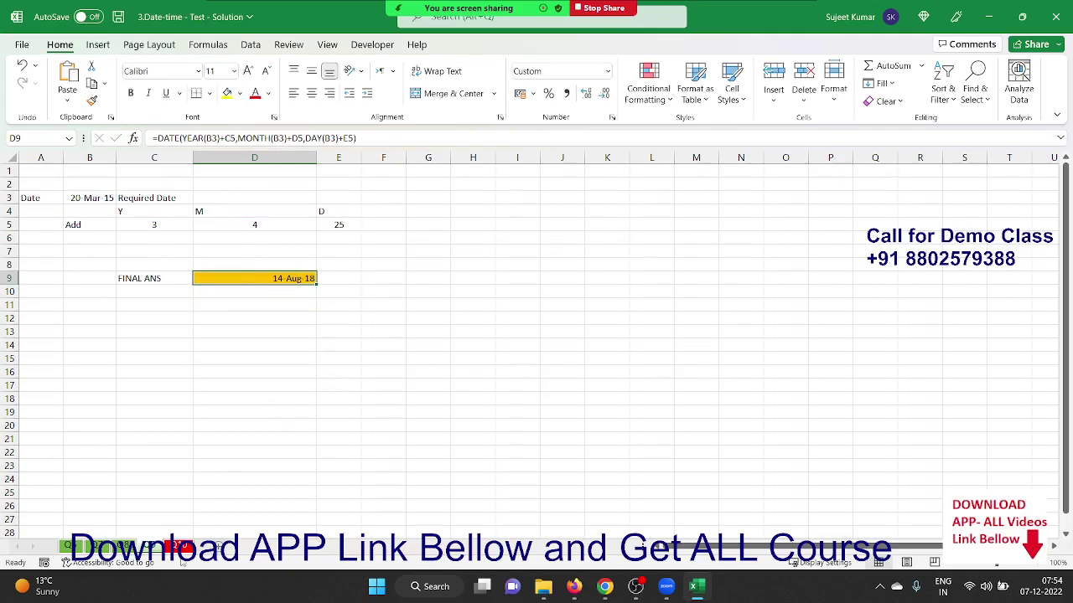
- On the working hours sheet, begin E2's formula with the out date-time (C2+D2)
click(215, 546)
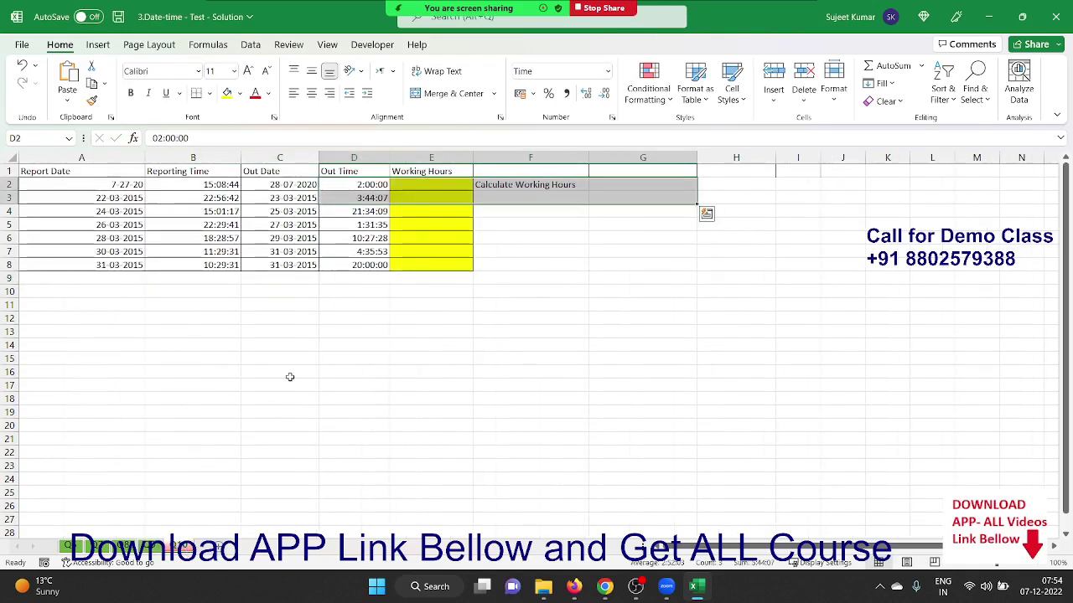
drag(349, 344, 350, 331)
click(444, 180)
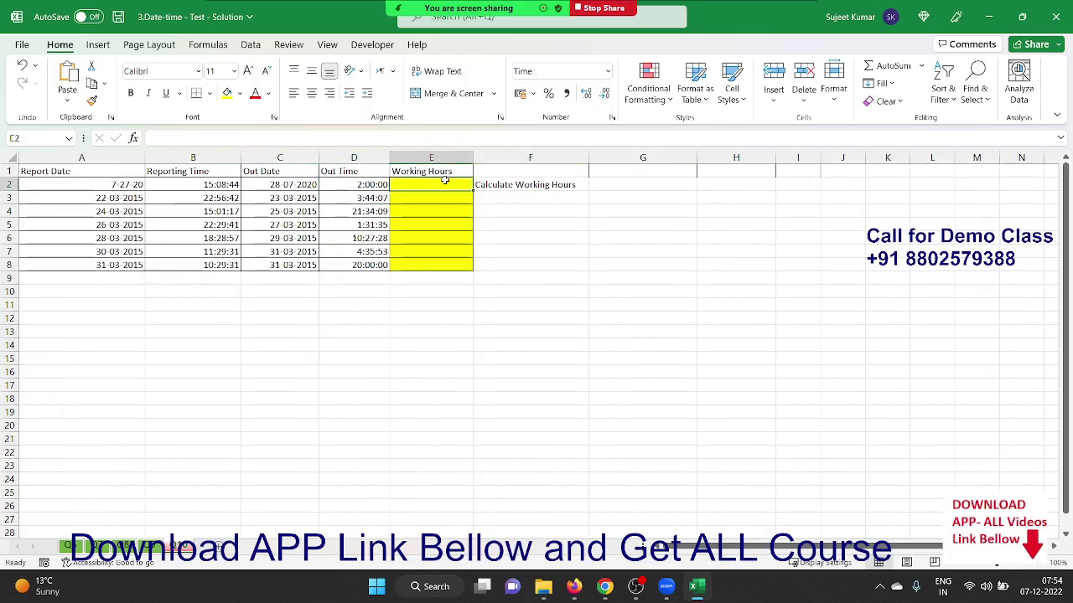
text(=()
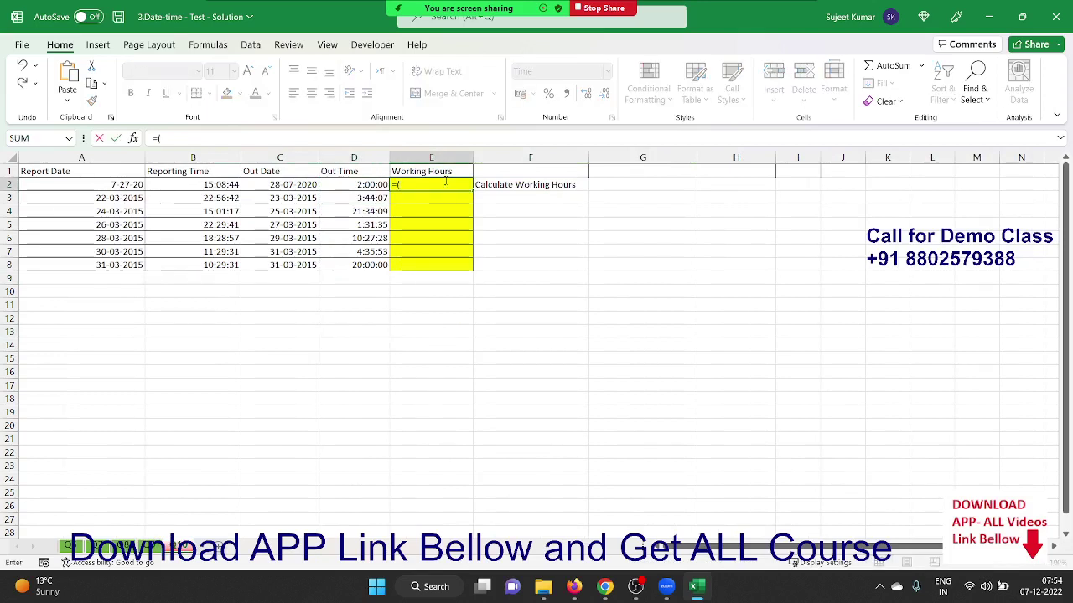
key(Left)
key(Left)
text(+)
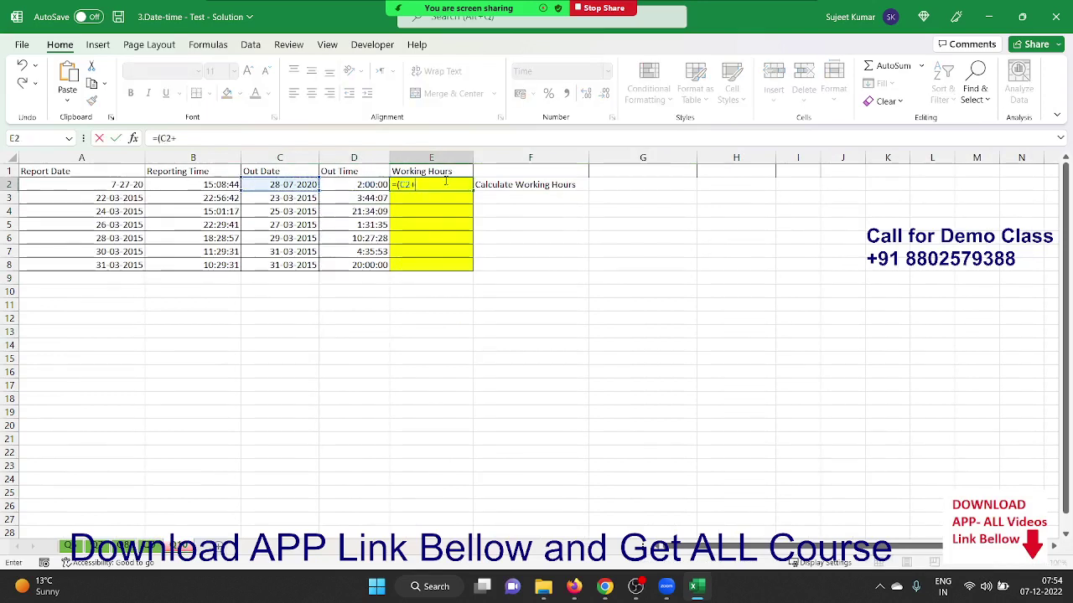
key(Left)
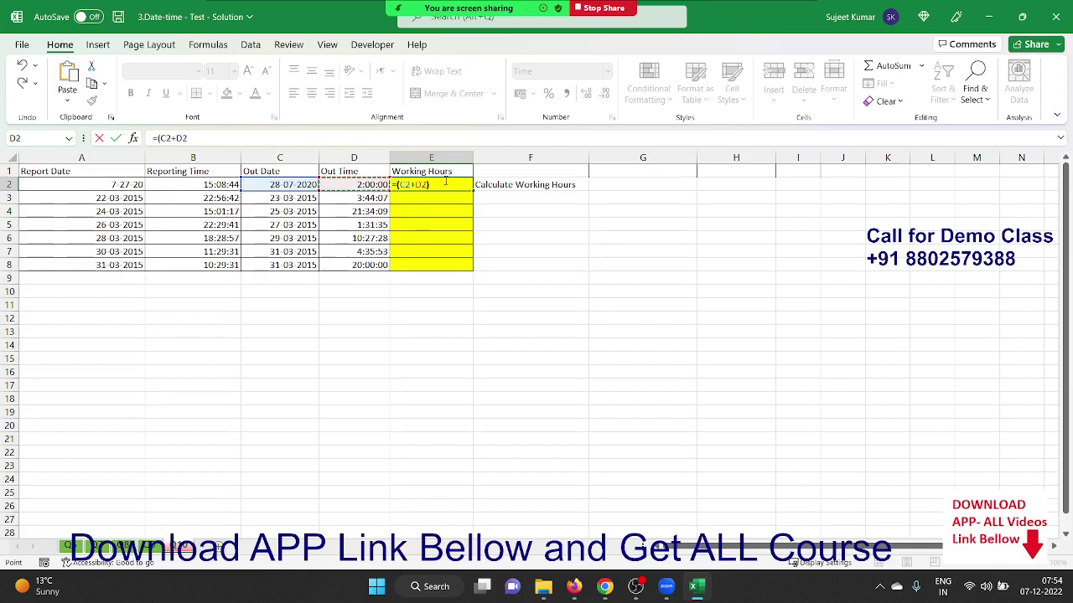
text())
- Complete E2 as =(C2+D2)-(A2+B2), fill it down to E8, and save the workbook
key(Left)
key(Left)
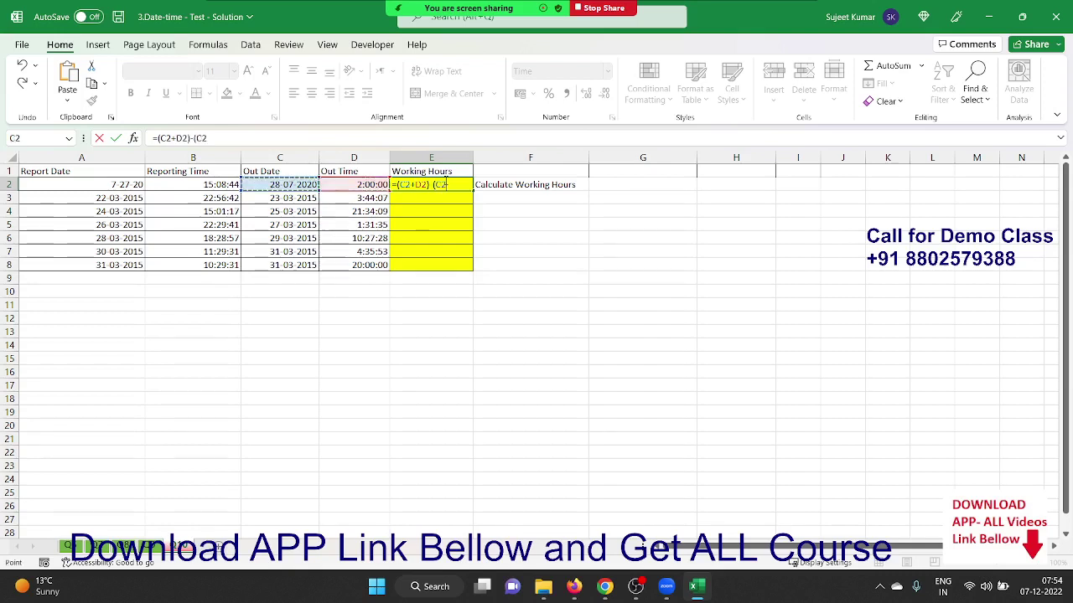
key(Left)
key(Left)
text(+)
key(Left)
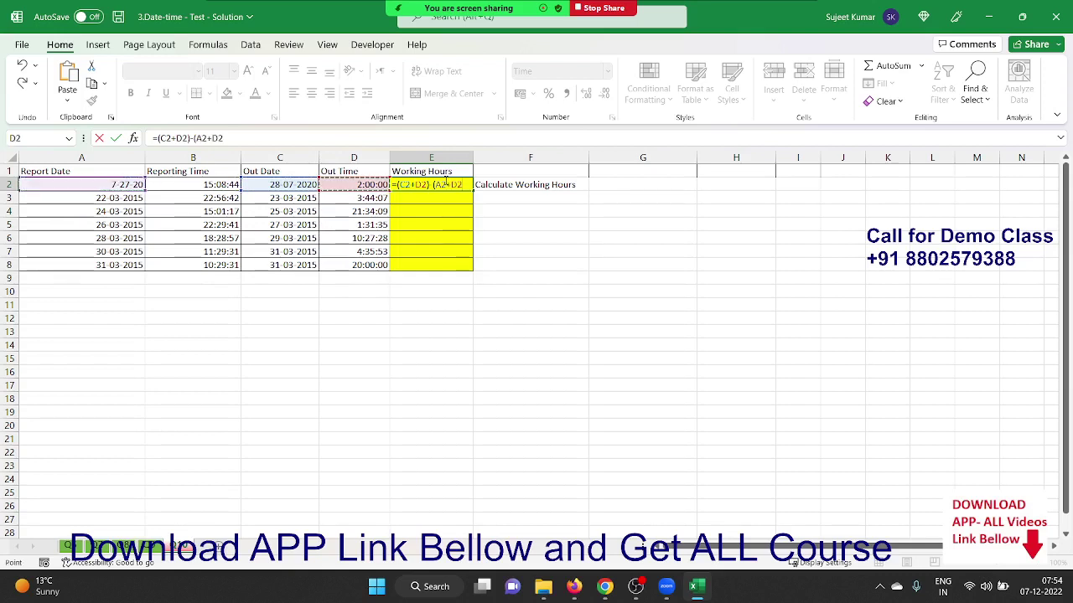
key(Left)
key(Left)
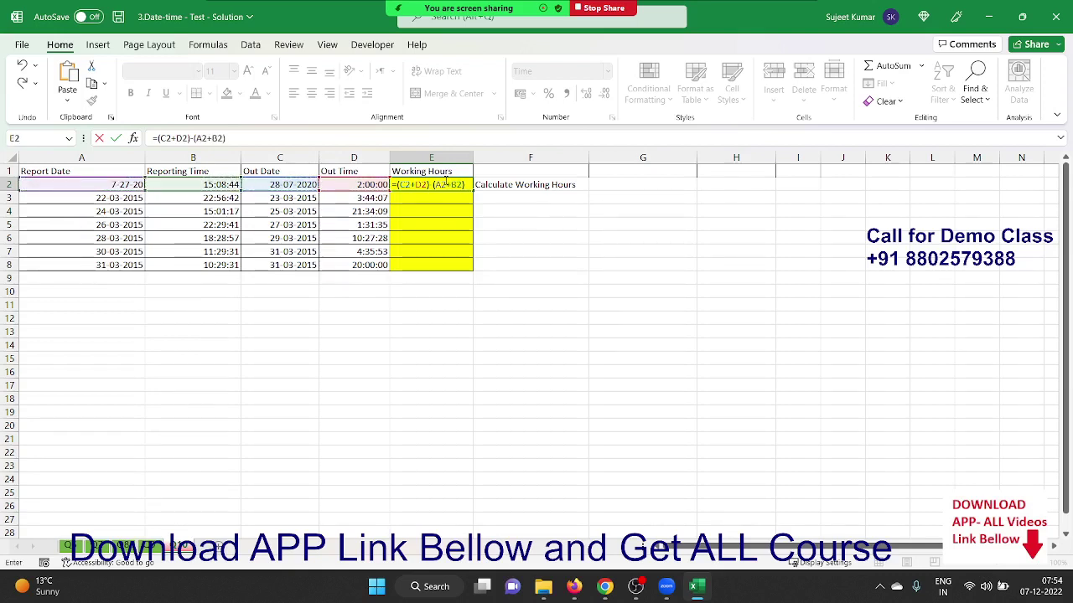
text())
key(ctrl+Return)
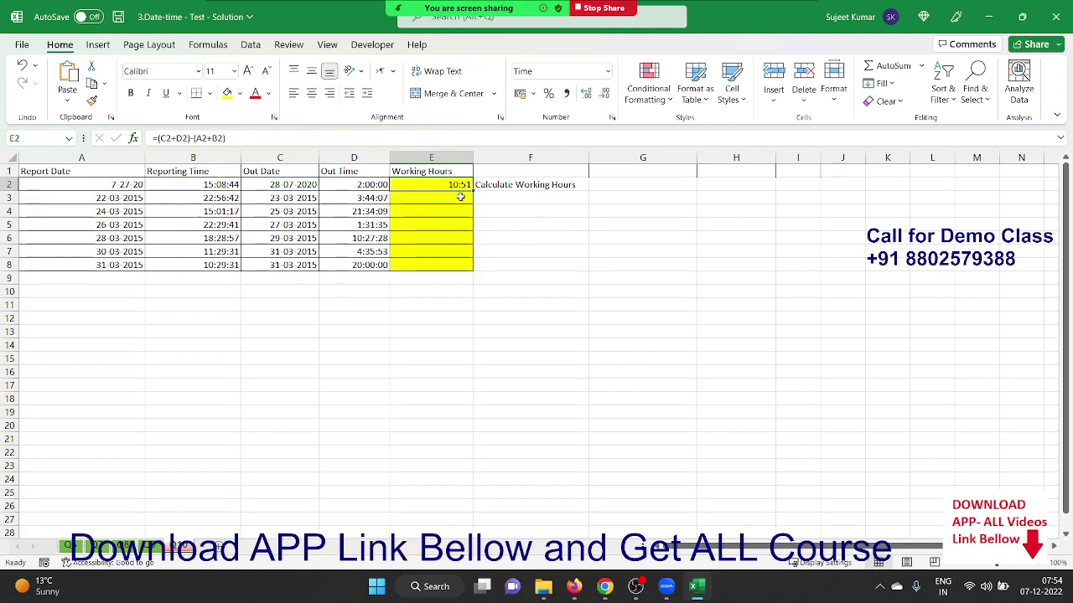
double_click(473, 191)
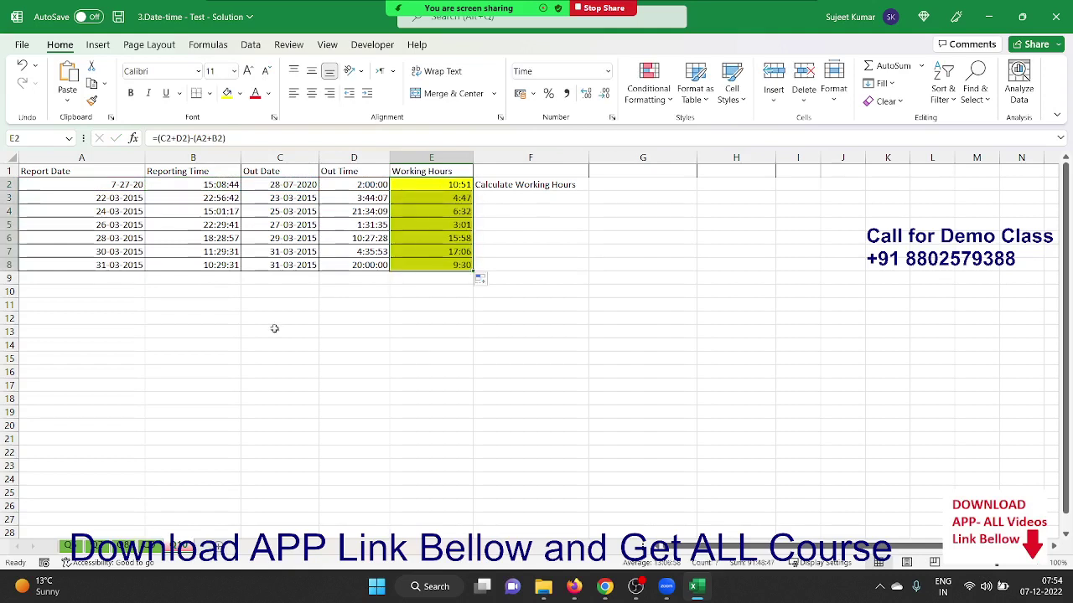
key(ctrl+s)
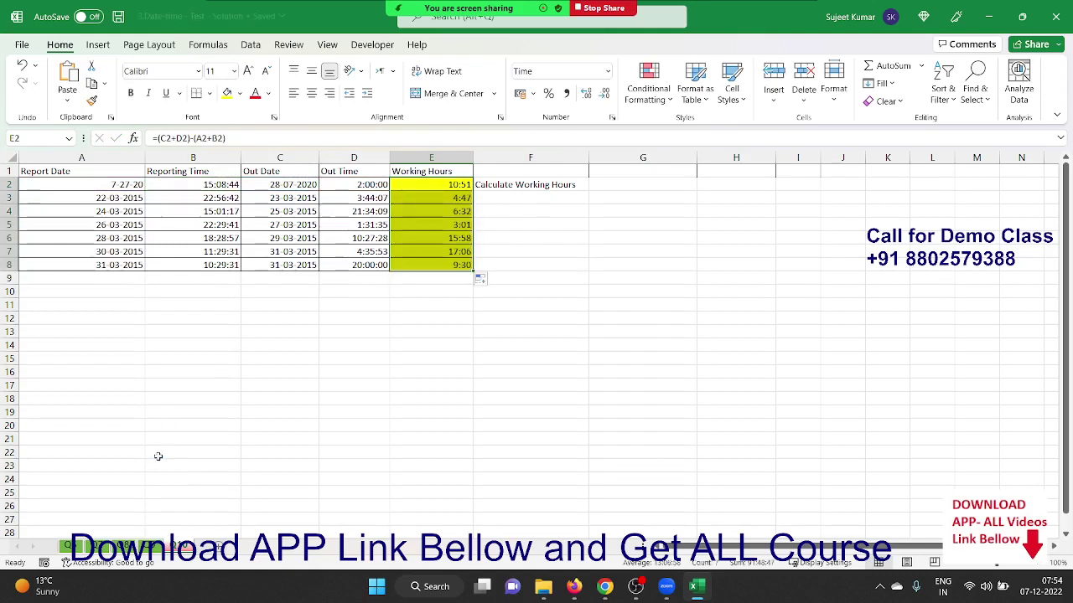